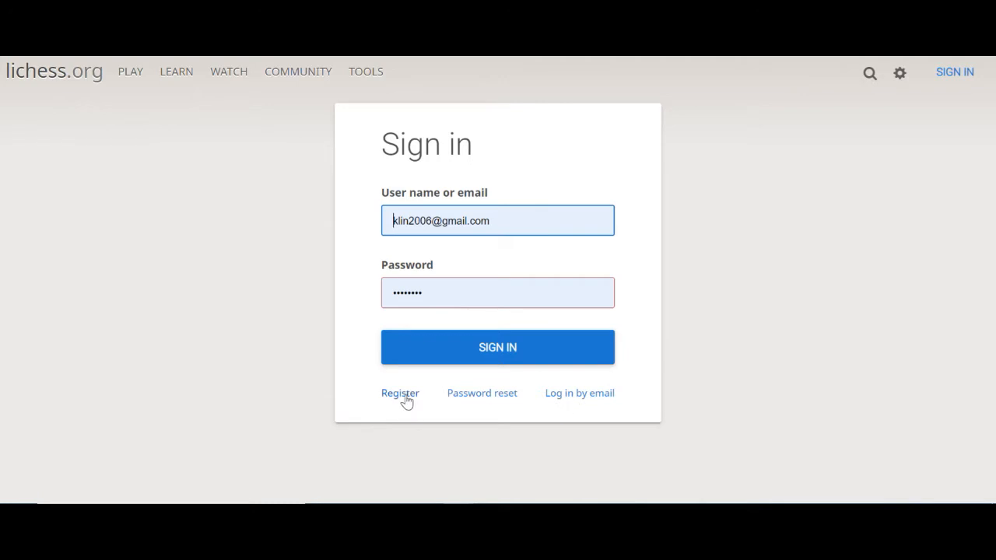
Step: Sign in with the prefilled account details and open the new team form from the community teams page
{"action": "left_click", "coordinate": [441, 347]}
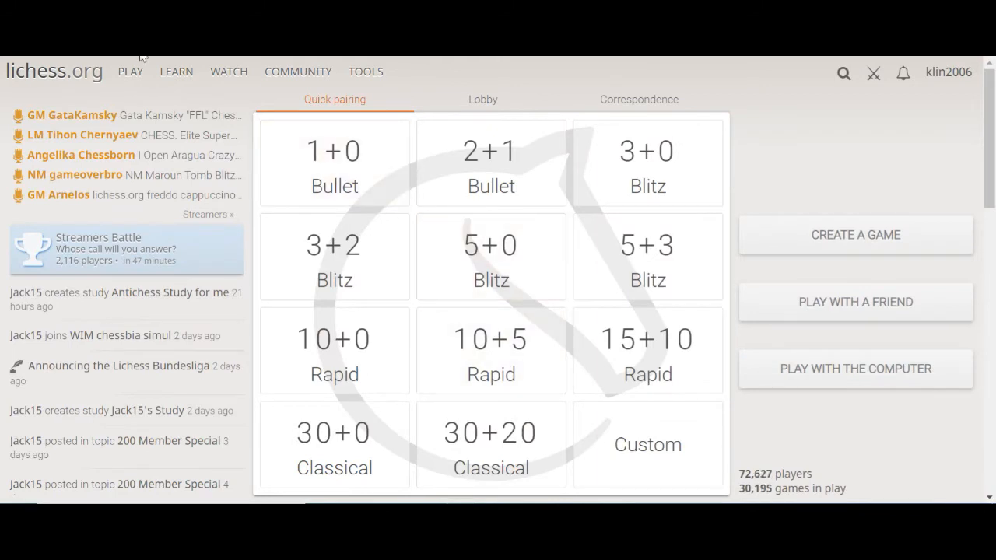
{"action": "mouse_move", "coordinate": [274, 75]}
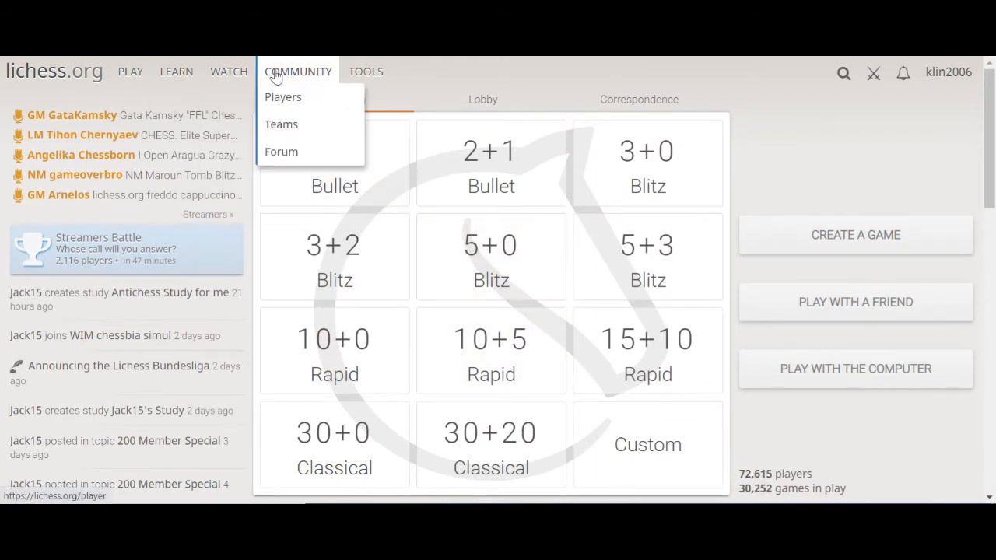
{"action": "left_click", "coordinate": [282, 129]}
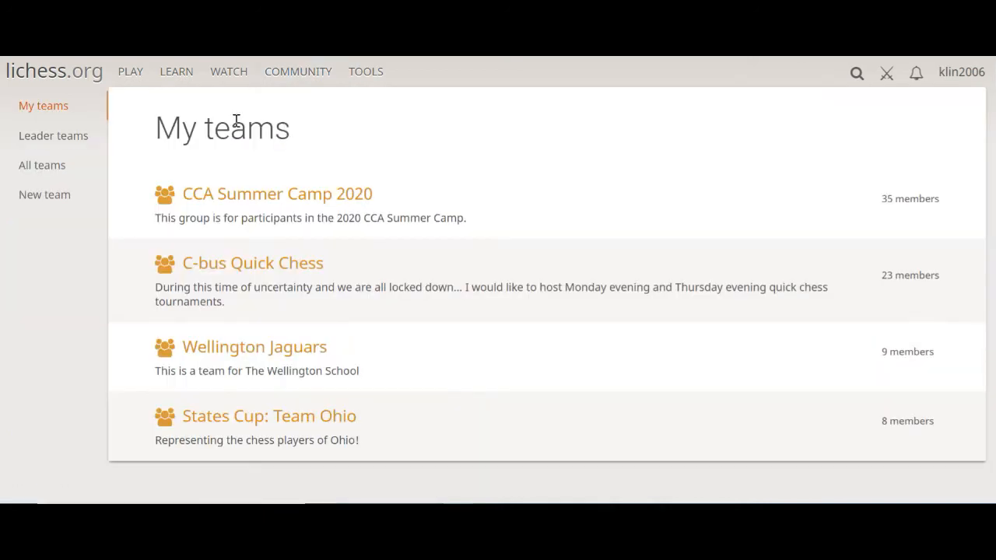
{"action": "left_click", "coordinate": [47, 196]}
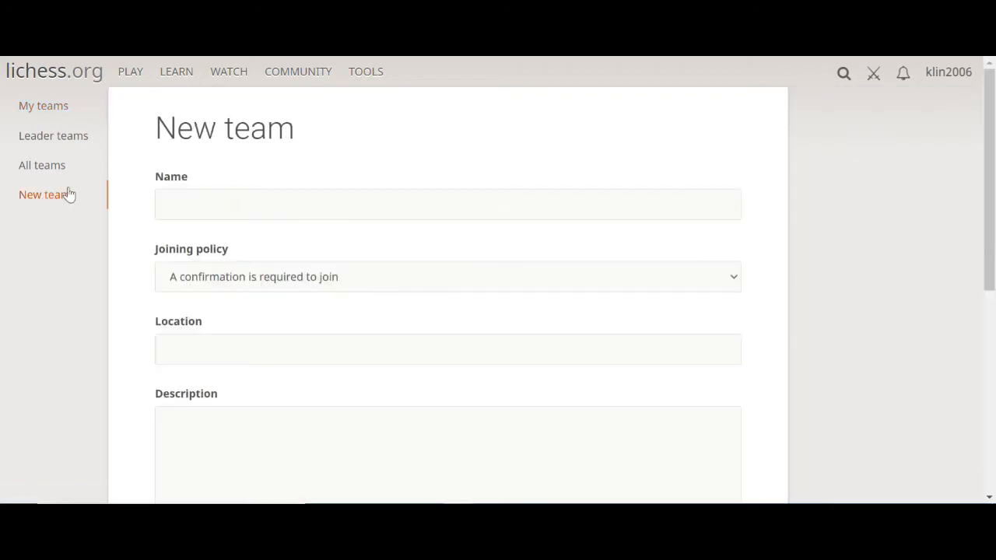
Step: Go to the new team's name field and set the joining policy to "A confirmation is required to join"
{"action": "left_click", "coordinate": [246, 197]}
{"action": "scroll", "coordinate": [246, 196], "scroll_direction": "down", "scroll_amount": 1}
{"action": "scroll", "coordinate": [246, 198], "scroll_direction": "down", "scroll_amount": 1}
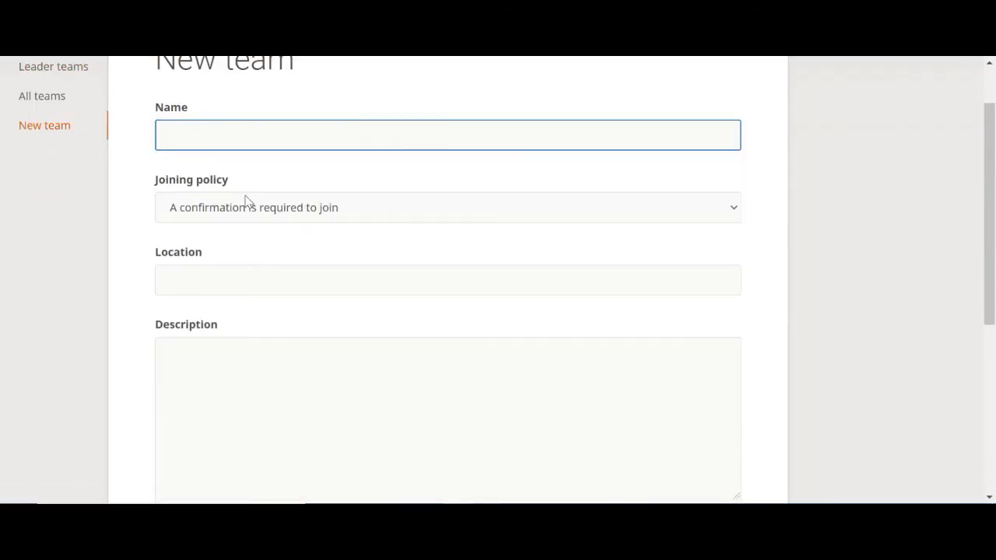
{"action": "left_click", "coordinate": [242, 219]}
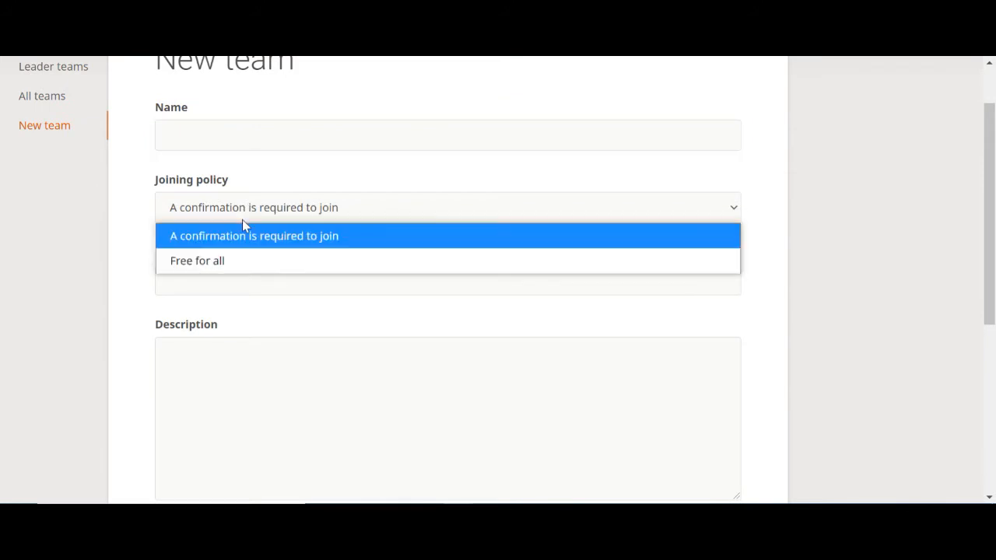
{"action": "left_click", "coordinate": [292, 236]}
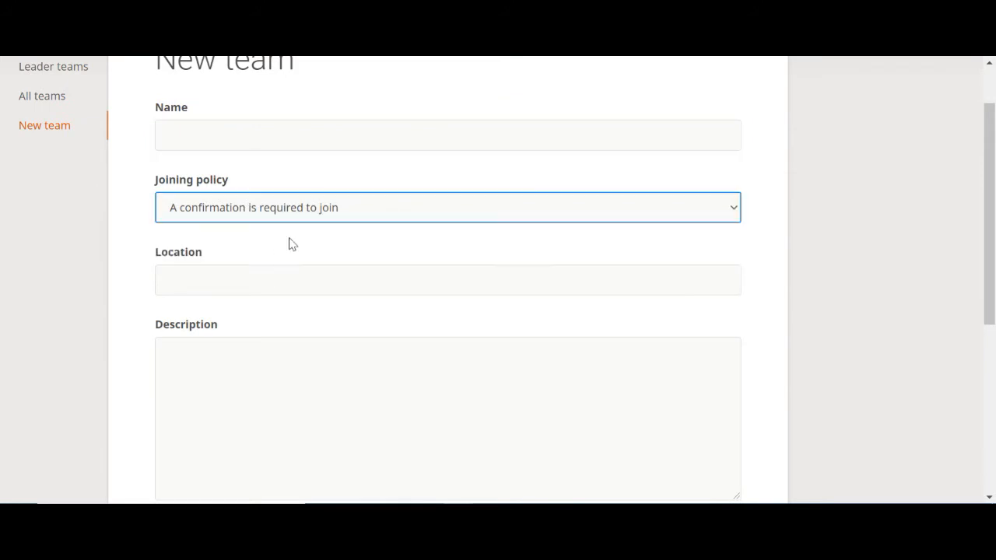
Step: Go through the empty location and description fields and answer the chess CAPTCHA by moving the white queen from h5 to f7
{"action": "left_click", "coordinate": [272, 271]}
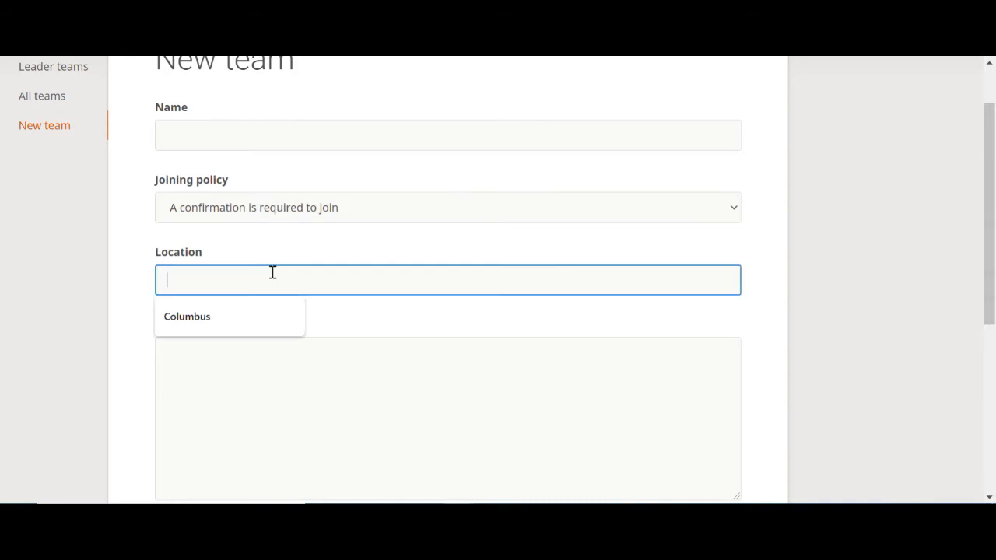
{"action": "scroll", "coordinate": [272, 272], "scroll_direction": "down", "scroll_amount": 1}
{"action": "left_click", "coordinate": [285, 285]}
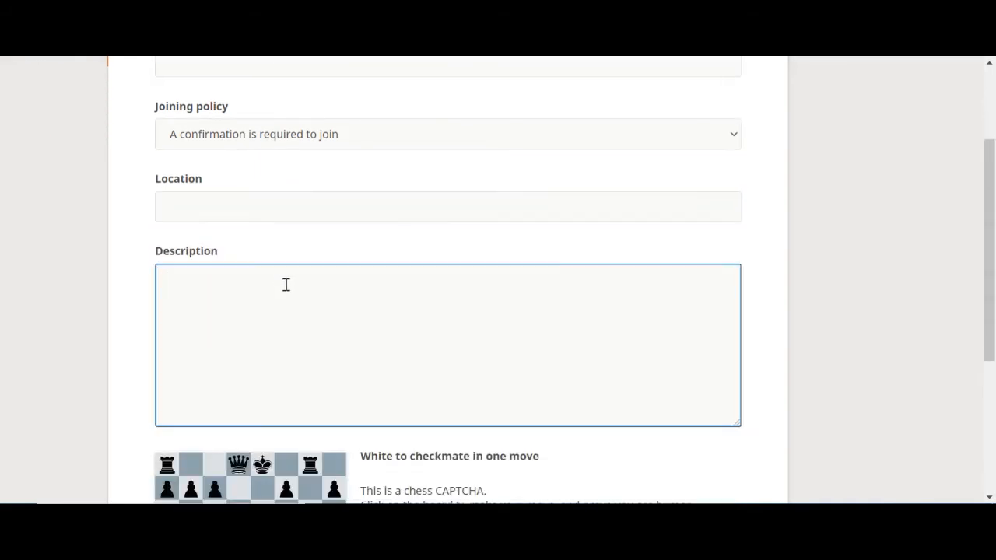
{"action": "scroll", "coordinate": [286, 285], "scroll_direction": "down", "scroll_amount": 3}
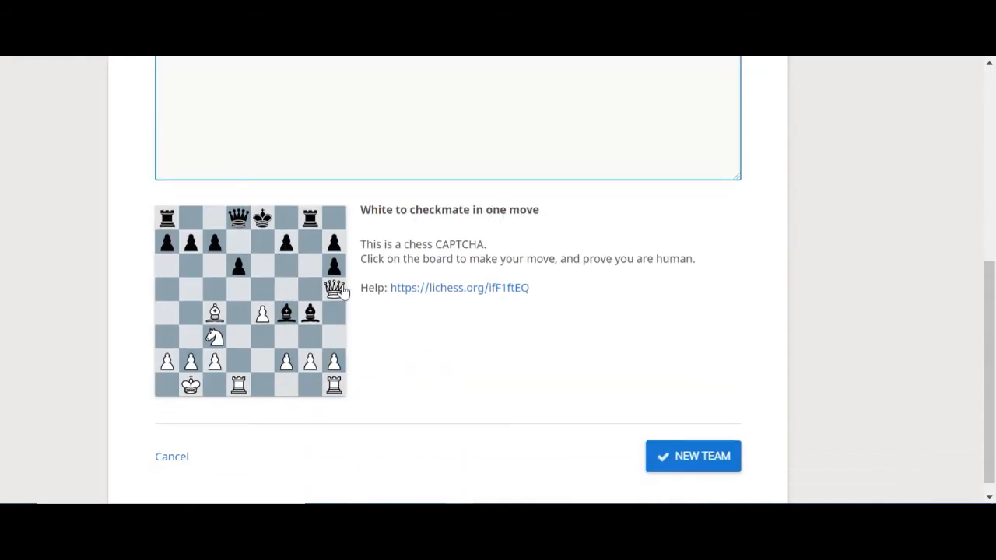
{"action": "left_click_drag", "start_coordinate": [335, 290], "coordinate": [287, 242]}
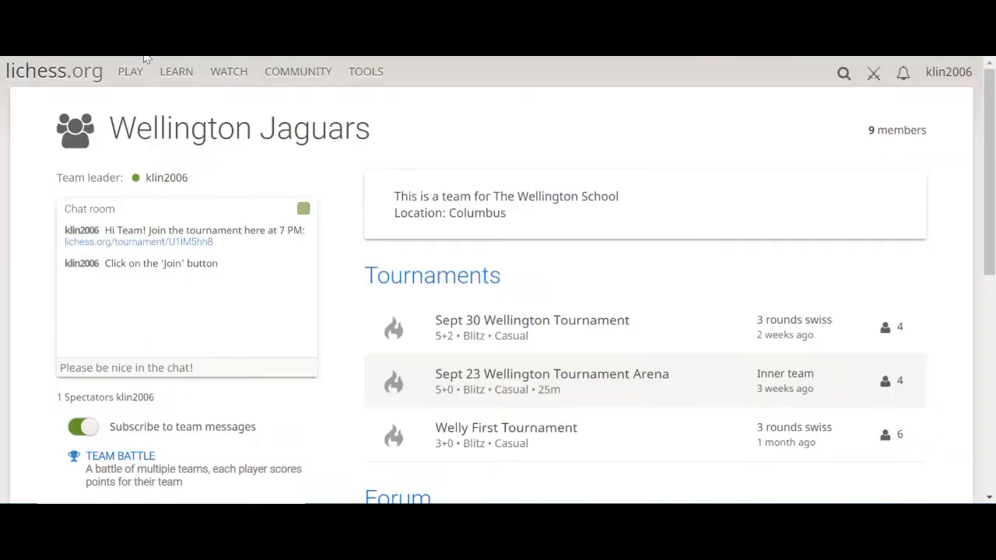
Step: Open the Wellington Jaguars team from the list of own teams and select its web address
{"action": "mouse_move", "coordinate": [314, 105]}
{"action": "left_click", "coordinate": [307, 124]}
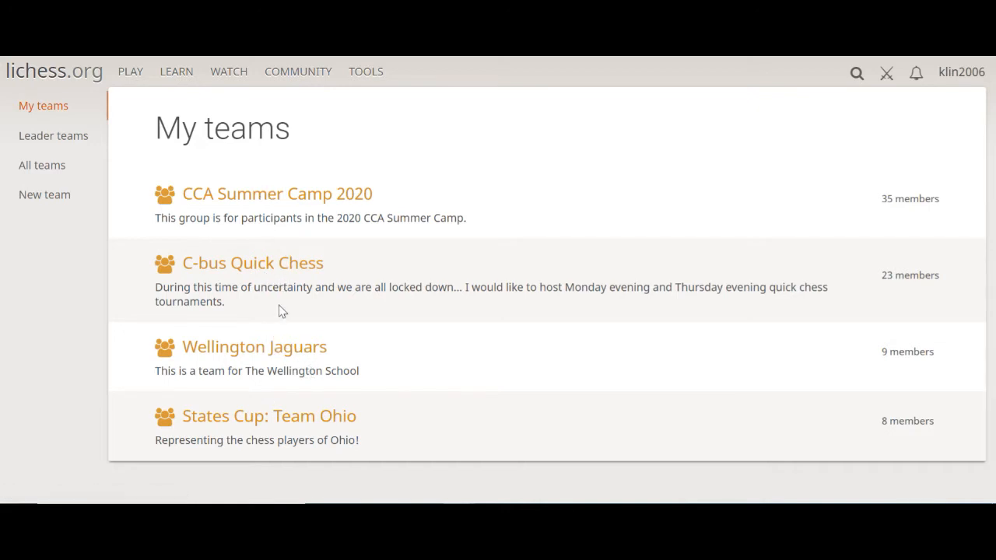
{"action": "left_click", "coordinate": [272, 346]}
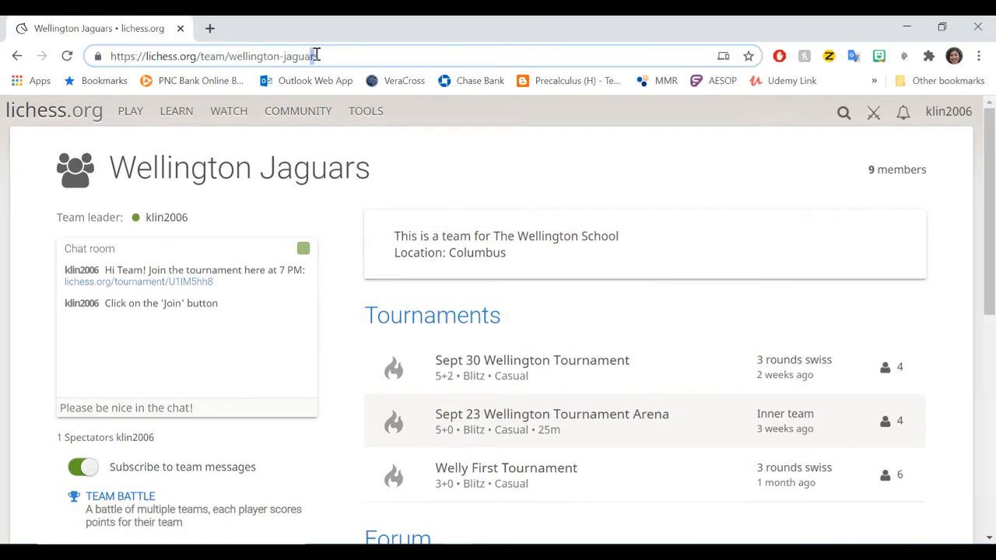
{"action": "left_click_drag", "start_coordinate": [317, 56], "coordinate": [111, 55]}
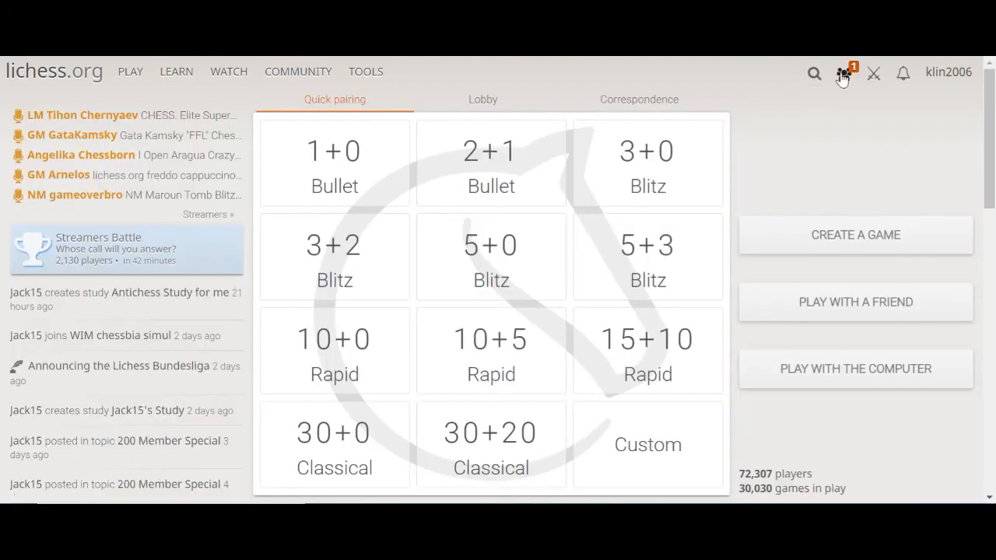
Step: Open the pending join request for Wellington Jaguars and view the requester's profile
{"action": "left_click", "coordinate": [838, 80]}
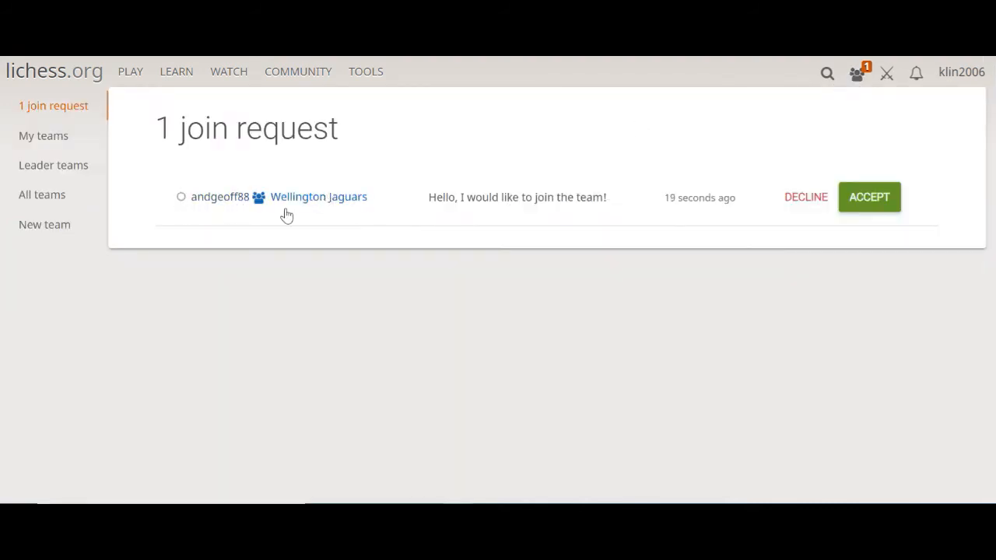
{"action": "mouse_move", "coordinate": [220, 204]}
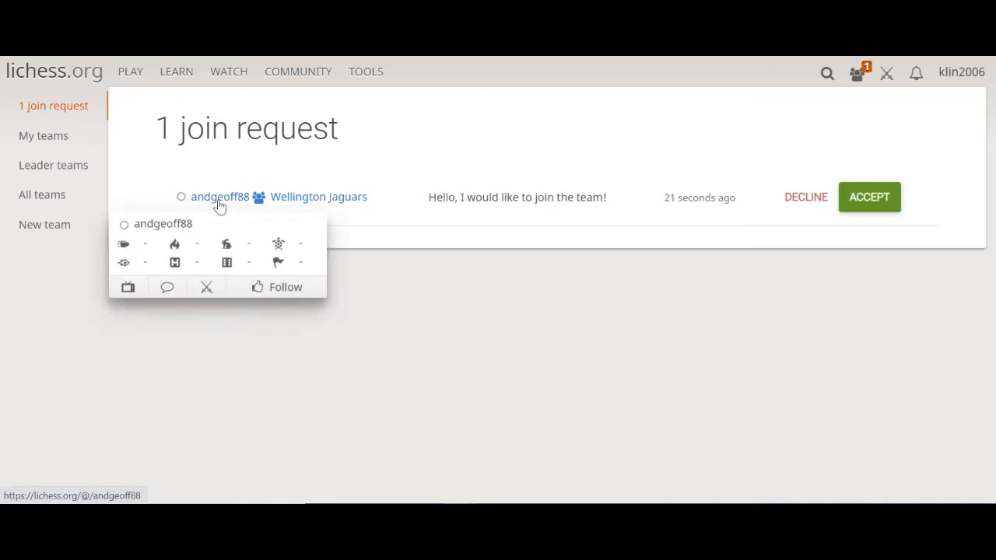
{"action": "left_click", "coordinate": [219, 201]}
{"action": "scroll", "coordinate": [509, 275], "scroll_direction": "down", "scroll_amount": 1}
{"action": "scroll", "coordinate": [521, 274], "scroll_direction": "up", "scroll_amount": 1}
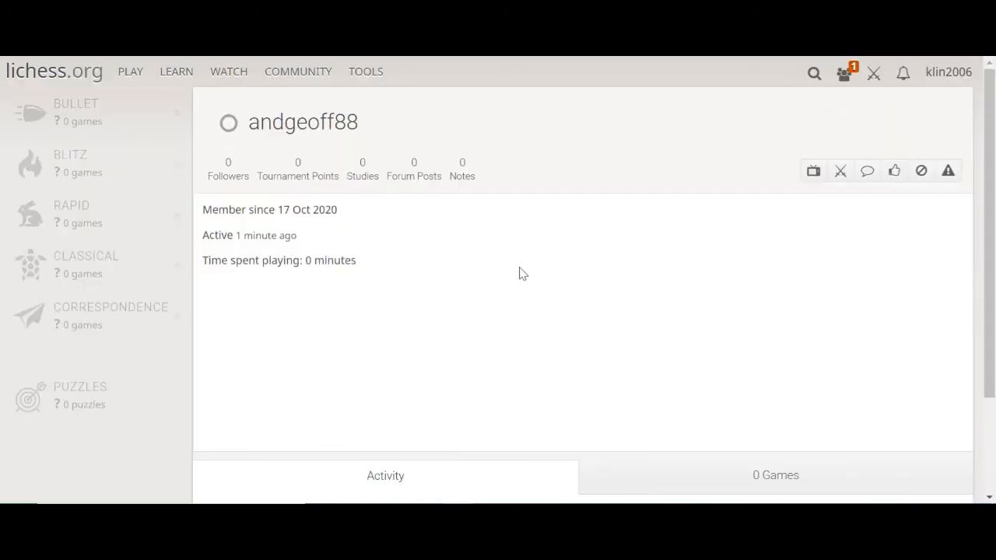
Step: Send the requester the message "Hi, I just want to confirm who this is." and return to the join requests
{"action": "left_click", "coordinate": [868, 173]}
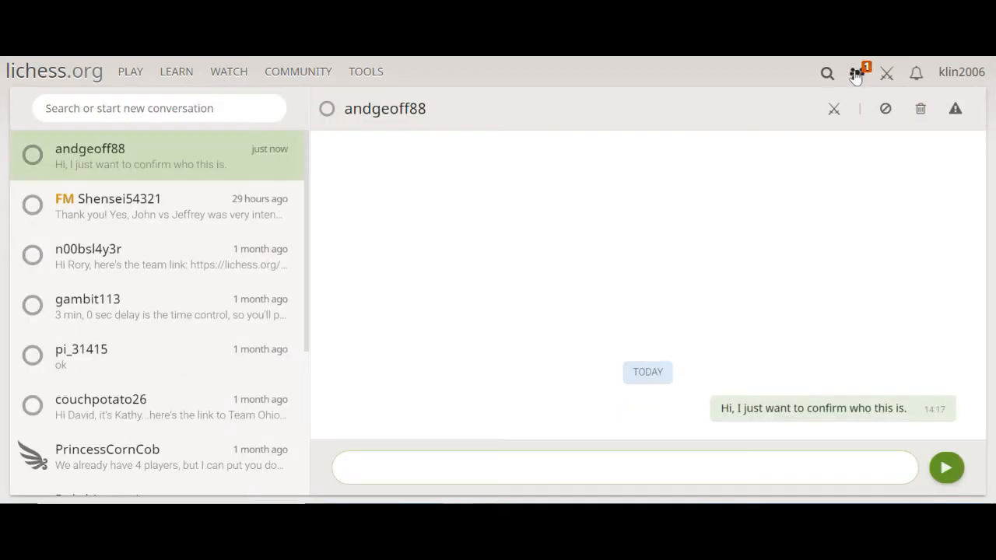
{"action": "left_click", "coordinate": [859, 75]}
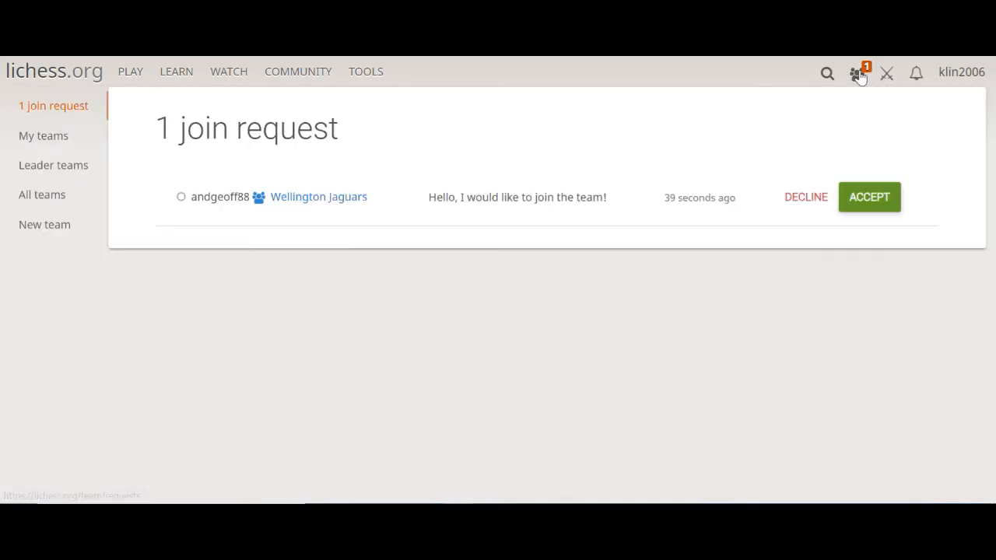
Step: Examine the Wellington Jaguars team page, including its join request, tournament types, member messaging and settings options
{"action": "mouse_move", "coordinate": [129, 67]}
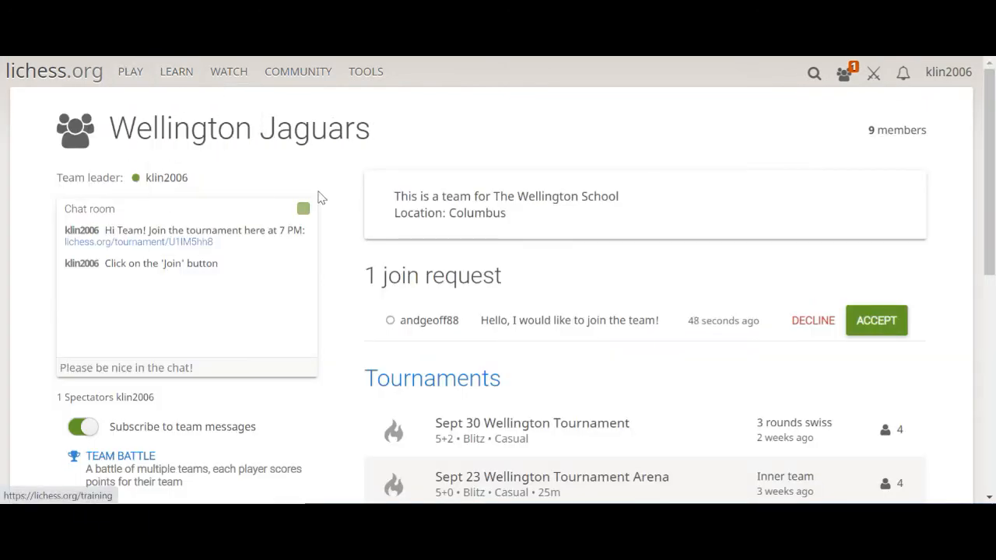
{"action": "scroll", "coordinate": [319, 196], "scroll_direction": "down", "scroll_amount": 1}
{"action": "scroll", "coordinate": [319, 196], "scroll_direction": "down", "scroll_amount": 5}
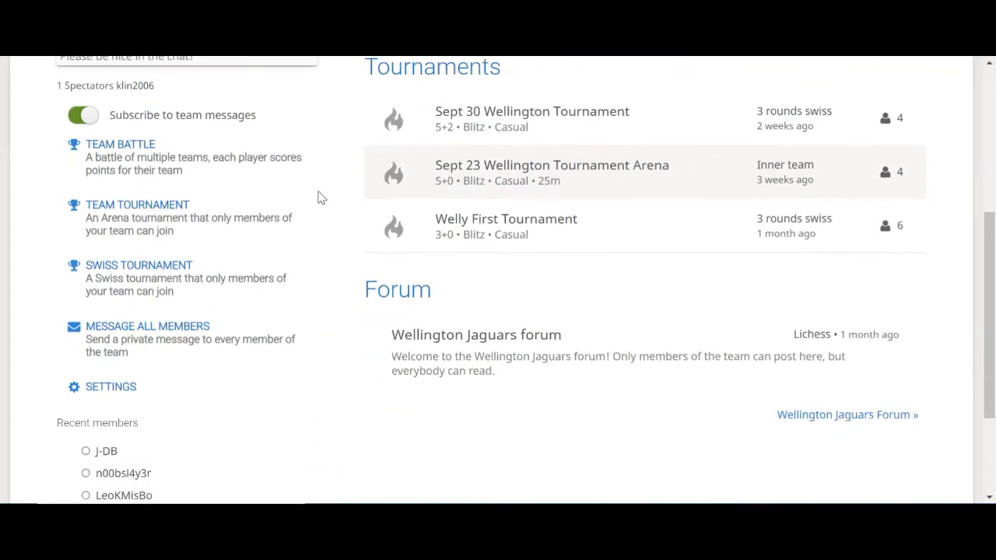
{"action": "scroll", "coordinate": [319, 196], "scroll_direction": "up", "scroll_amount": 1}
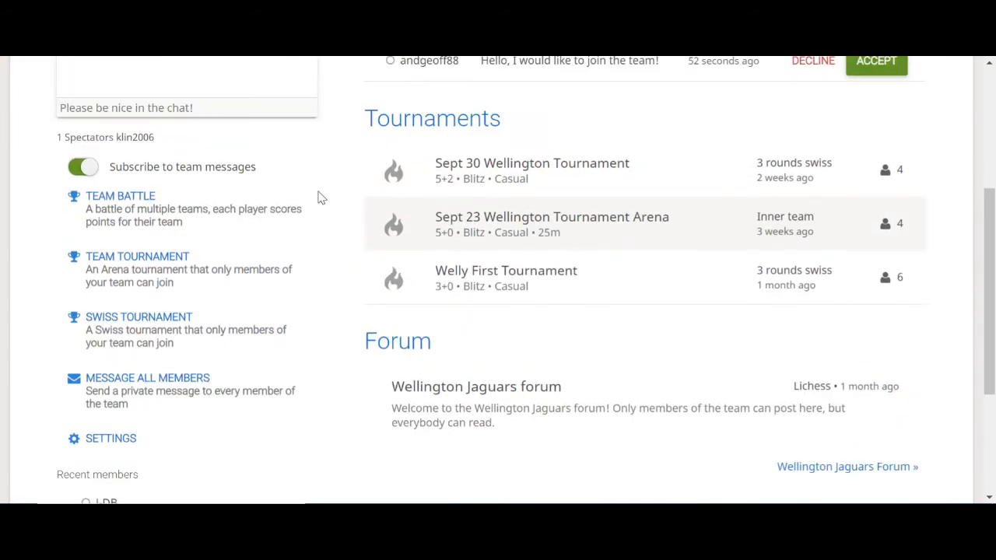
{"action": "scroll", "coordinate": [319, 196], "scroll_direction": "up", "scroll_amount": 1}
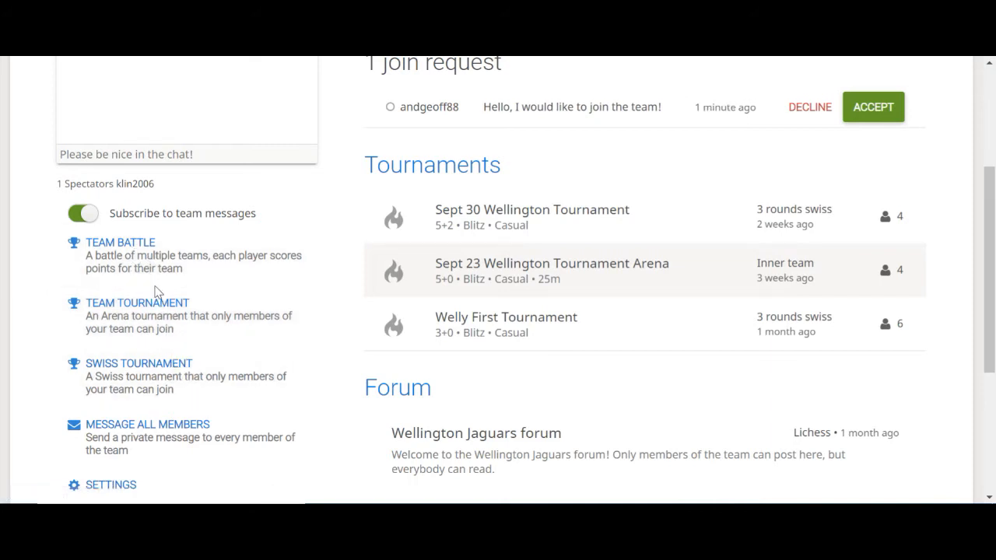
{"action": "scroll", "coordinate": [95, 315], "scroll_direction": "up", "scroll_amount": 2}
{"action": "scroll", "coordinate": [95, 315], "scroll_direction": "up", "scroll_amount": 1}
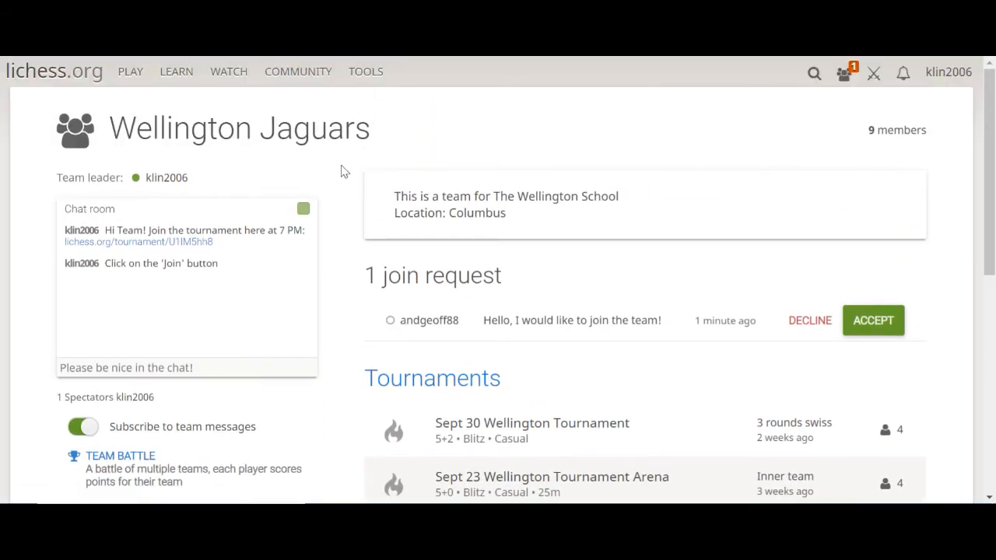
{"action": "scroll", "coordinate": [345, 171], "scroll_direction": "down", "scroll_amount": 1}
{"action": "scroll", "coordinate": [345, 171], "scroll_direction": "down", "scroll_amount": 2}
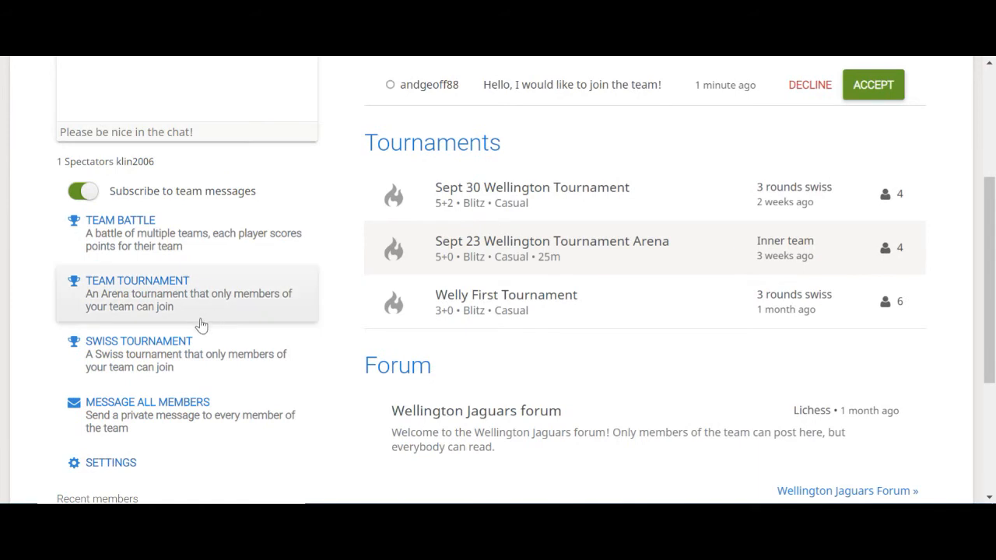
Step: Start a new members-only Arena tournament for the team and name it Test1
{"action": "left_click", "coordinate": [160, 282]}
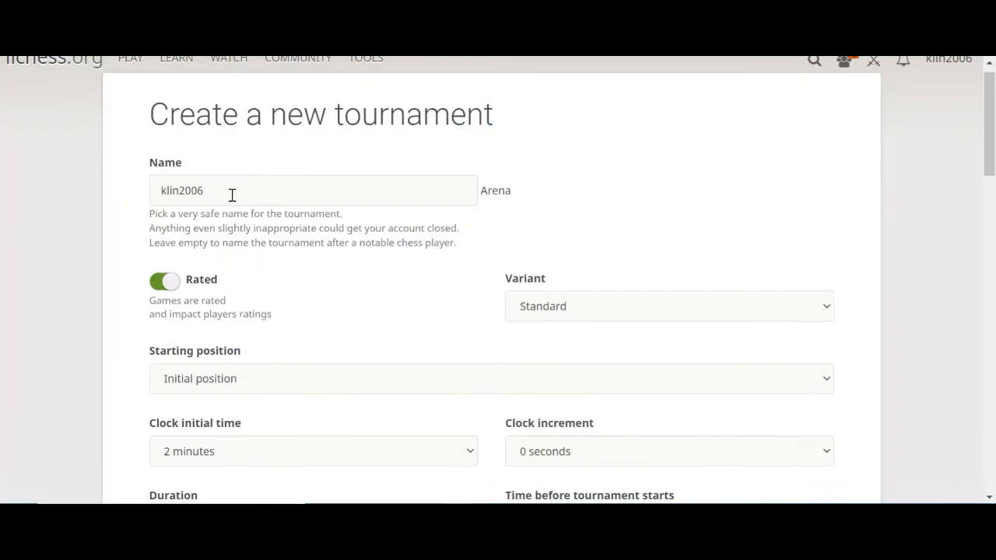
{"action": "double_click", "coordinate": [232, 194]}
{"action": "type", "text": "TEst"}
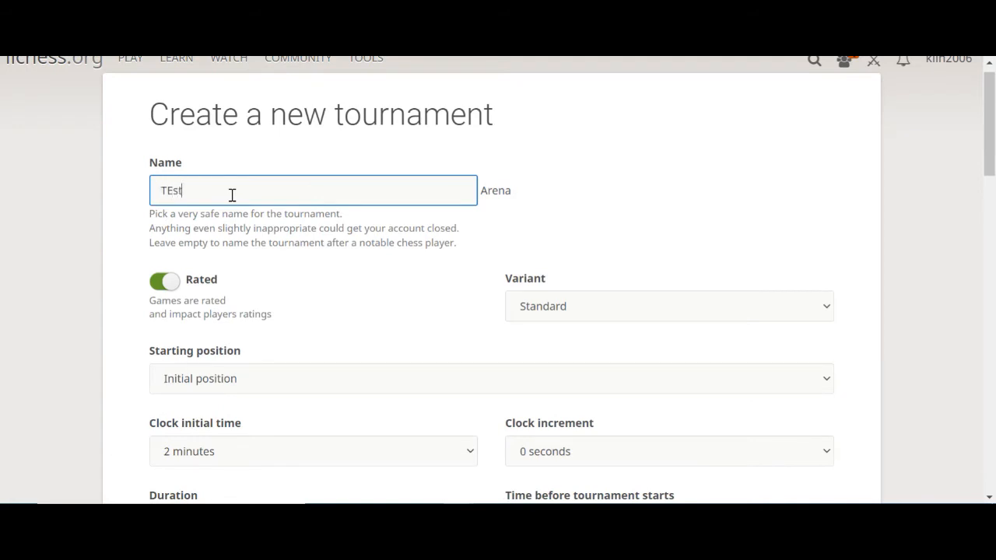
{"action": "scroll", "coordinate": [232, 195], "scroll_direction": "down", "scroll_amount": 1}
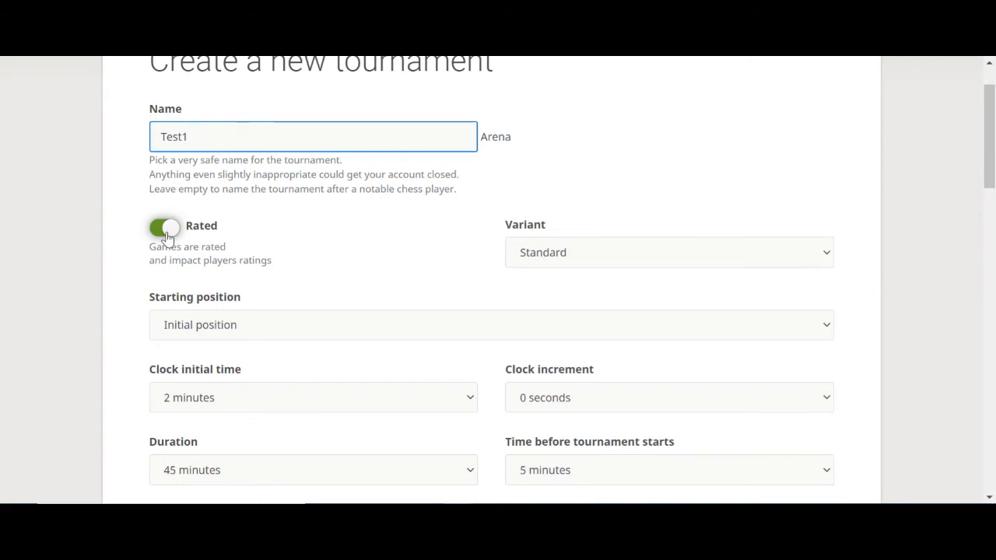
Step: Look through the chess variants offered for the tournament, keeping Standard selected
{"action": "scroll", "coordinate": [167, 233], "scroll_direction": "down", "scroll_amount": 1}
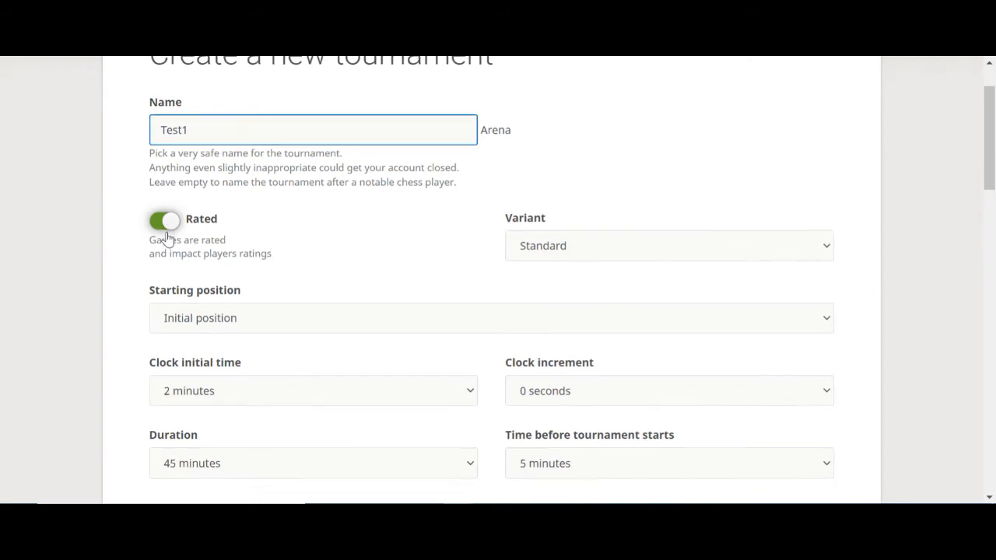
{"action": "left_click", "coordinate": [657, 237]}
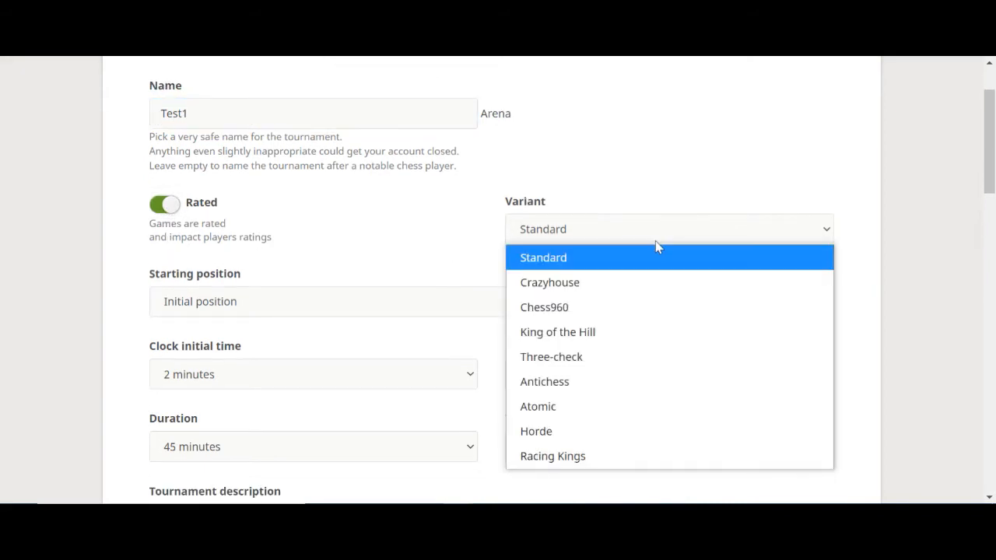
{"action": "scroll", "coordinate": [656, 248], "scroll_direction": "down", "scroll_amount": 1}
{"action": "left_click", "coordinate": [651, 224]}
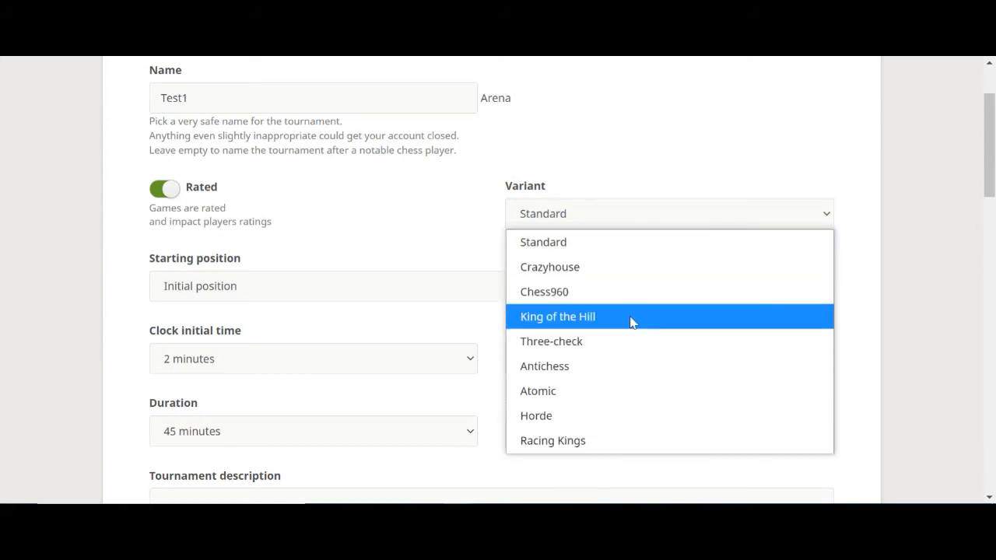
{"action": "left_click", "coordinate": [455, 244]}
{"action": "left_click", "coordinate": [547, 213]}
{"action": "left_click", "coordinate": [395, 259]}
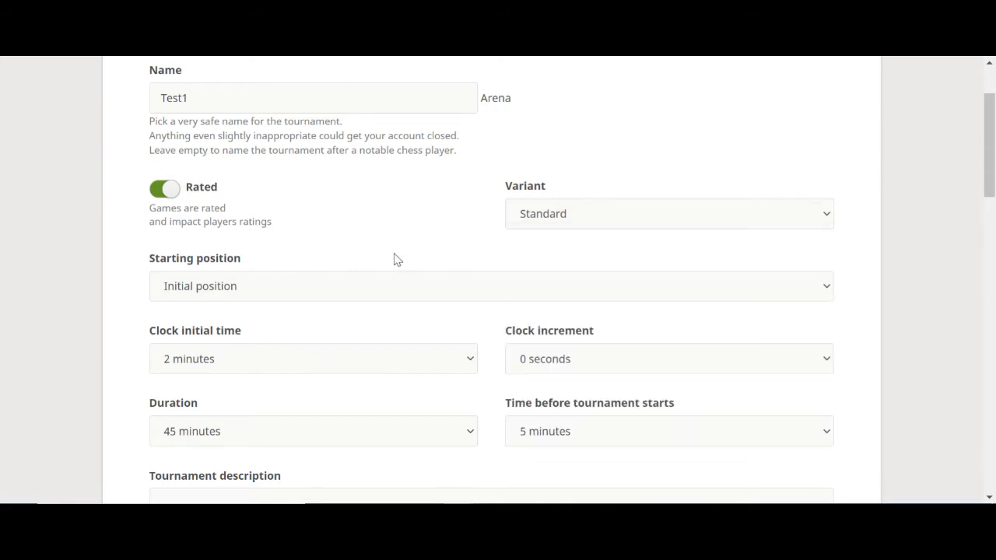
Step: Set the tournament duration to 60 minutes and check the start delay options, keeping 5 minutes
{"action": "scroll", "coordinate": [394, 259], "scroll_direction": "down", "scroll_amount": 3}
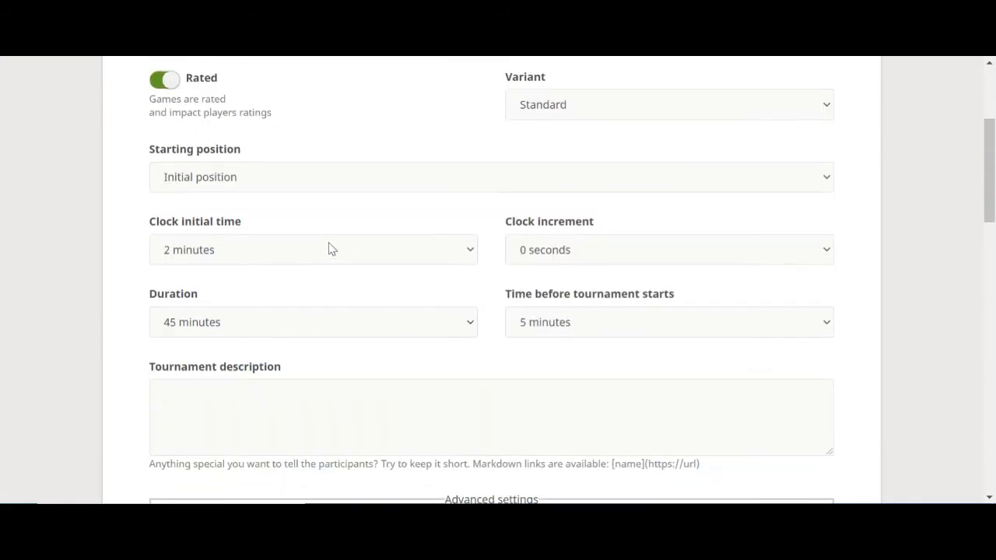
{"action": "scroll", "coordinate": [294, 254], "scroll_direction": "down", "scroll_amount": 2}
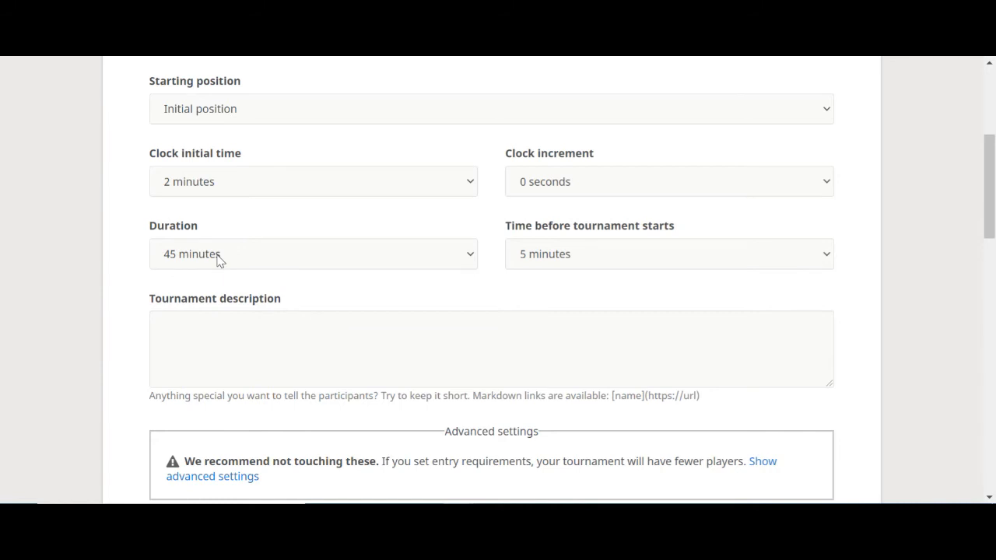
{"action": "left_click", "coordinate": [218, 260]}
{"action": "scroll", "coordinate": [230, 192], "scroll_direction": "down", "scroll_amount": 2}
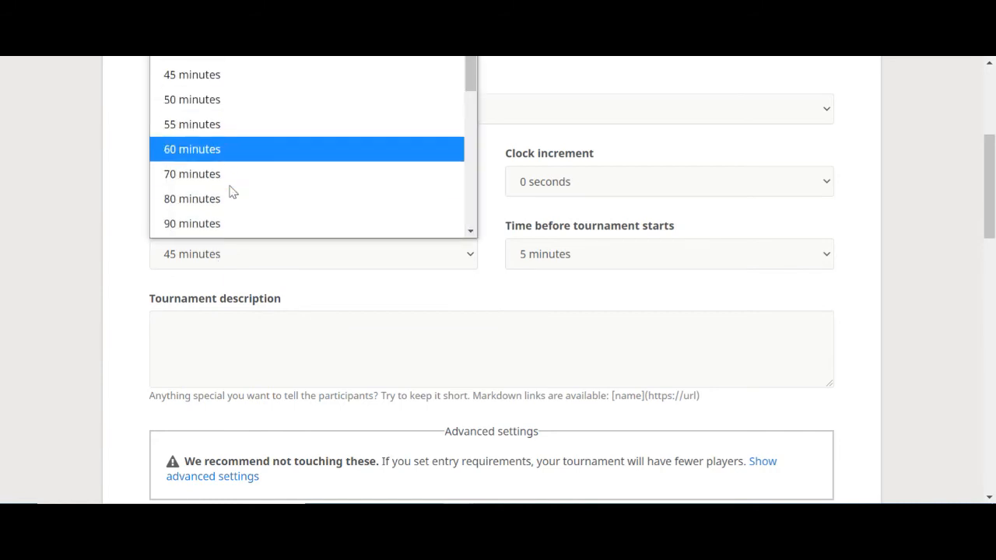
{"action": "scroll", "coordinate": [231, 192], "scroll_direction": "up", "scroll_amount": 2}
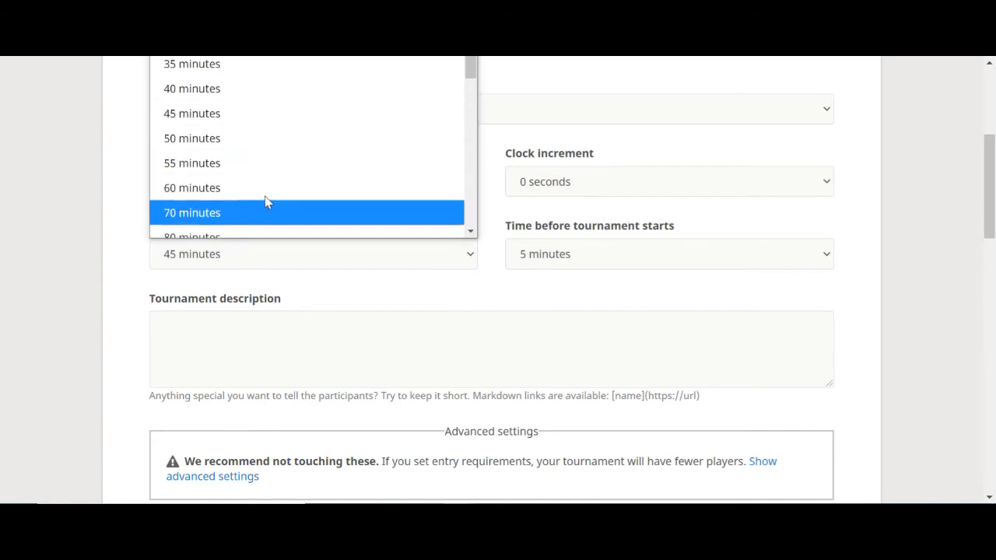
{"action": "left_click", "coordinate": [265, 199]}
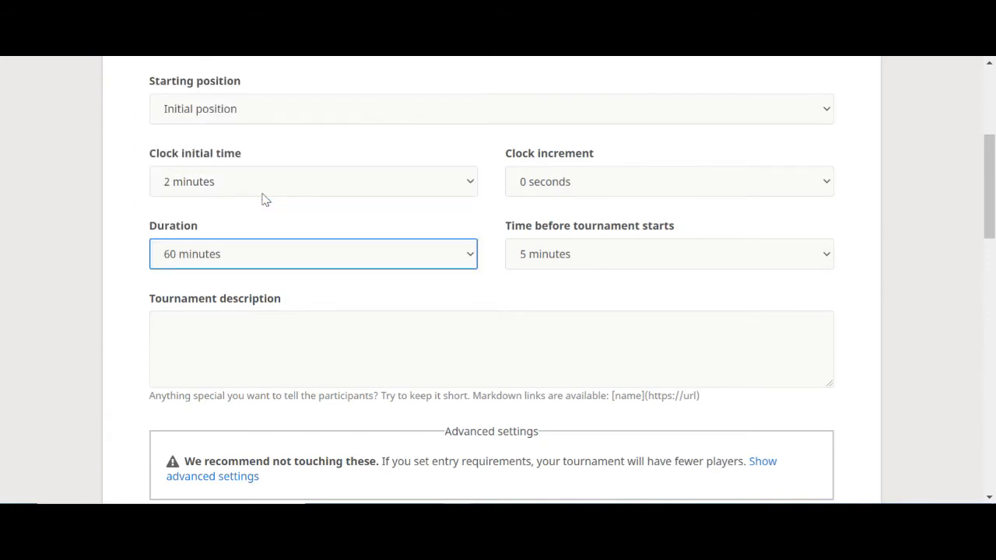
{"action": "left_click", "coordinate": [576, 262]}
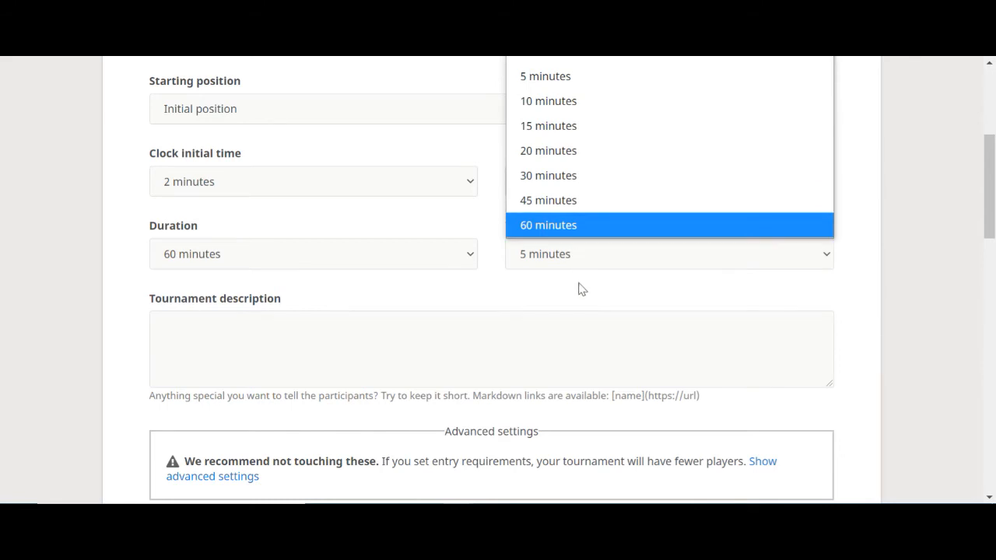
{"action": "left_click", "coordinate": [580, 285]}
Step: Show the advanced tournament settings and keep entry restricted to members of Wellington Jaguars
{"action": "scroll", "coordinate": [579, 296], "scroll_direction": "down", "scroll_amount": 3}
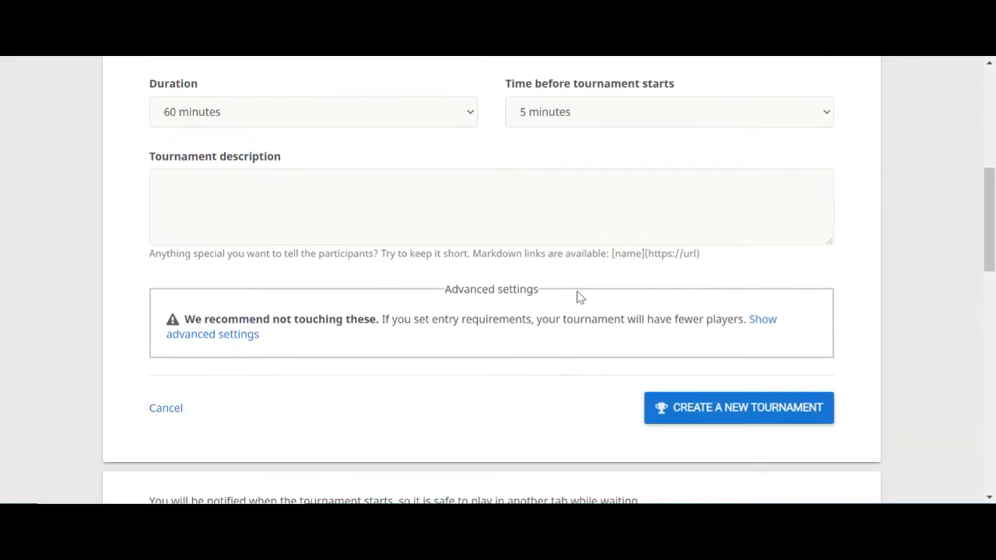
{"action": "scroll", "coordinate": [578, 292], "scroll_direction": "down", "scroll_amount": 1}
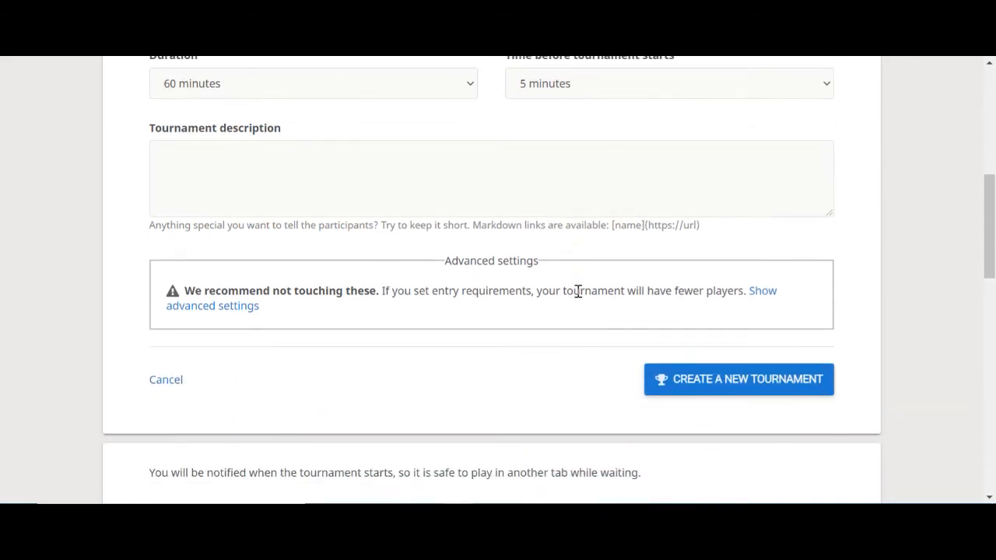
{"action": "left_click", "coordinate": [247, 309]}
{"action": "scroll", "coordinate": [247, 311], "scroll_direction": "down", "scroll_amount": 2}
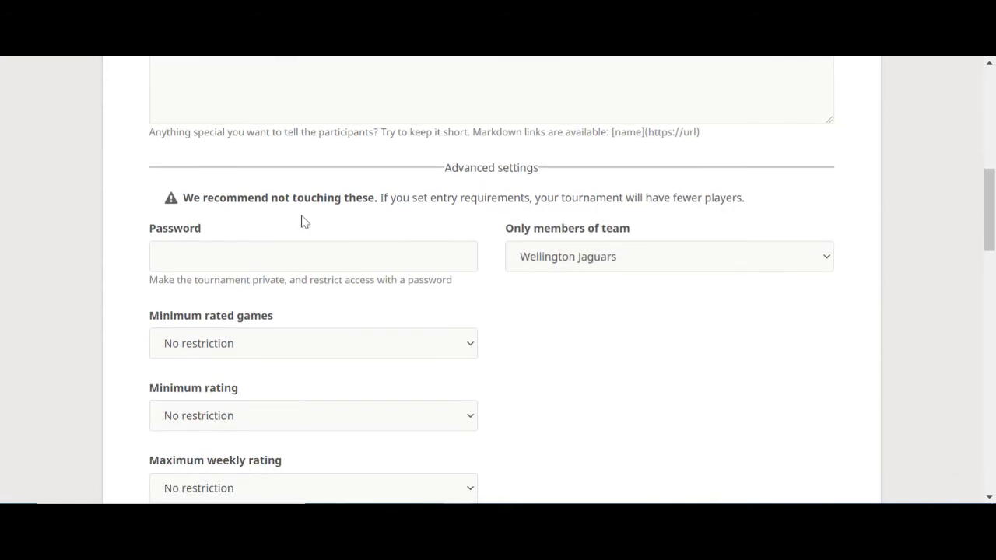
{"action": "scroll", "coordinate": [365, 216], "scroll_direction": "down", "scroll_amount": 1}
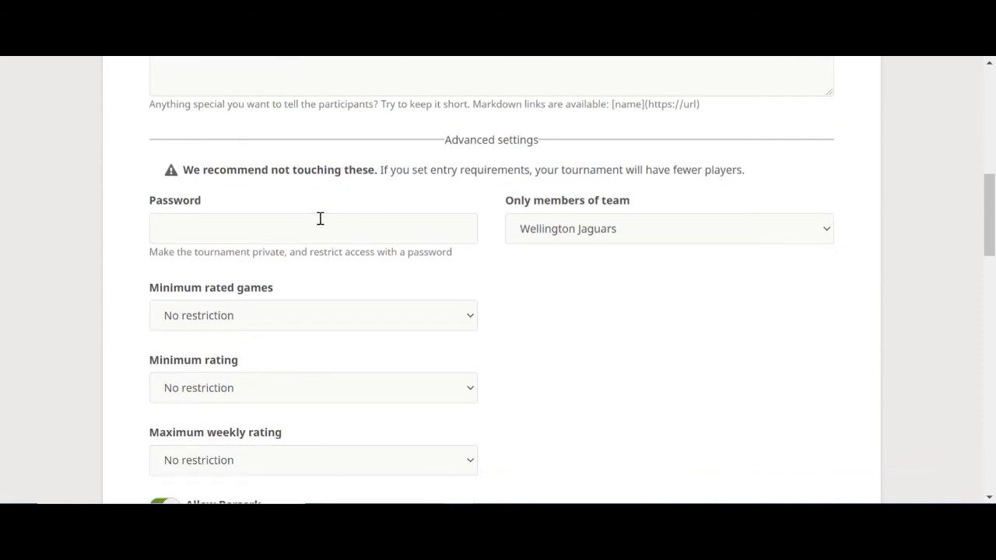
{"action": "left_click", "coordinate": [574, 234]}
{"action": "left_click", "coordinate": [574, 234]}
{"action": "scroll", "coordinate": [558, 247], "scroll_direction": "down", "scroll_amount": 5}
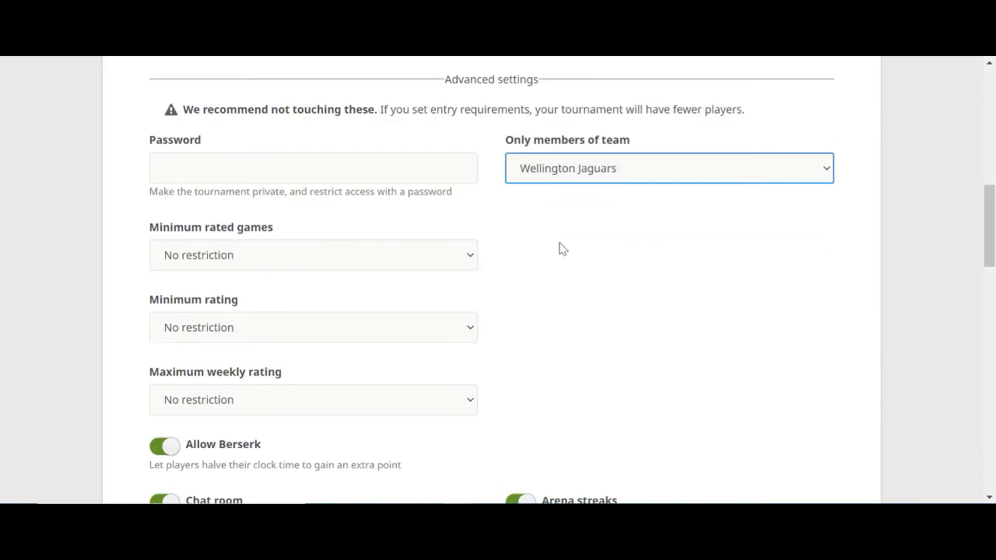
Step: Try out the Allow Berserk and Chat room switches, turning each off and back on
{"action": "left_click", "coordinate": [252, 323]}
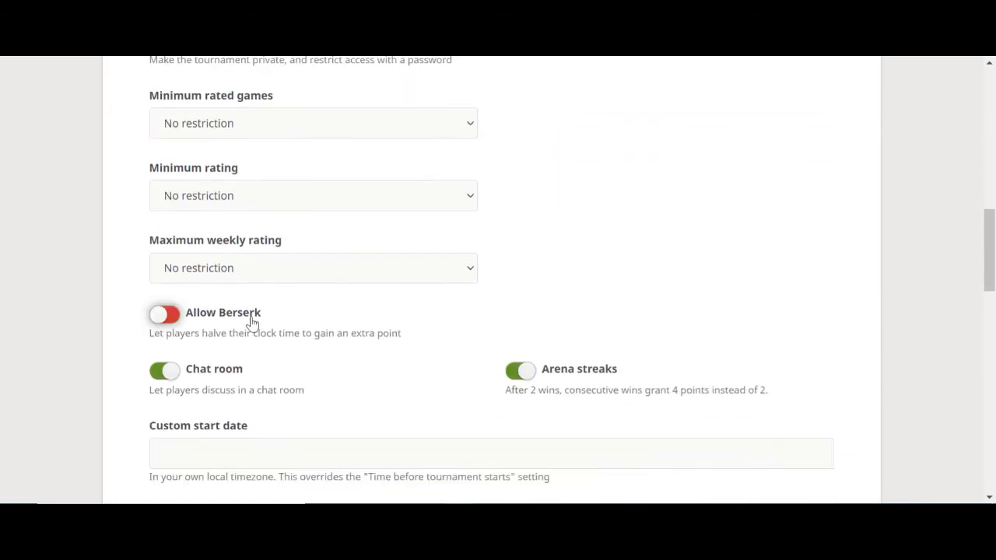
{"action": "left_click", "coordinate": [162, 319]}
{"action": "left_click", "coordinate": [176, 374]}
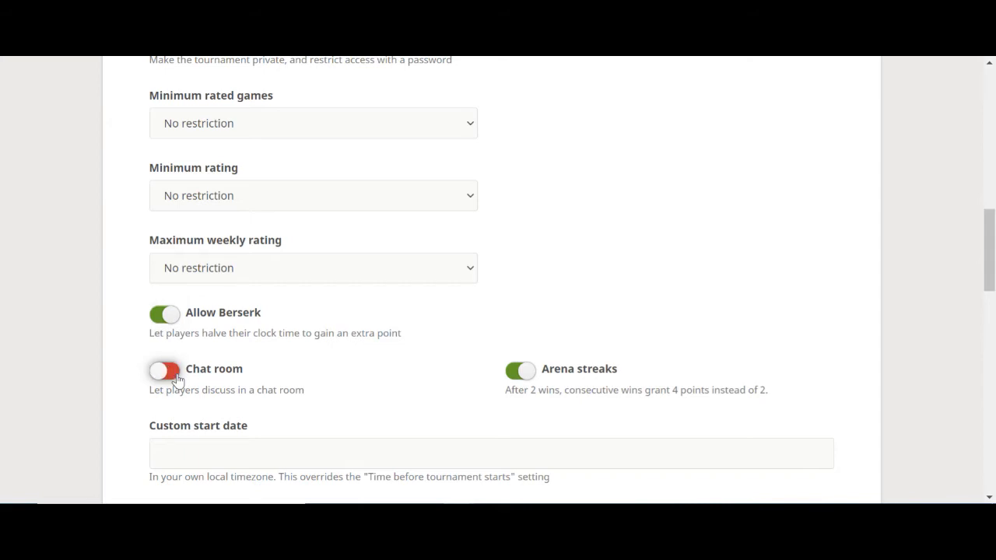
{"action": "left_click", "coordinate": [176, 375]}
{"action": "scroll", "coordinate": [455, 329], "scroll_direction": "down", "scroll_amount": 1}
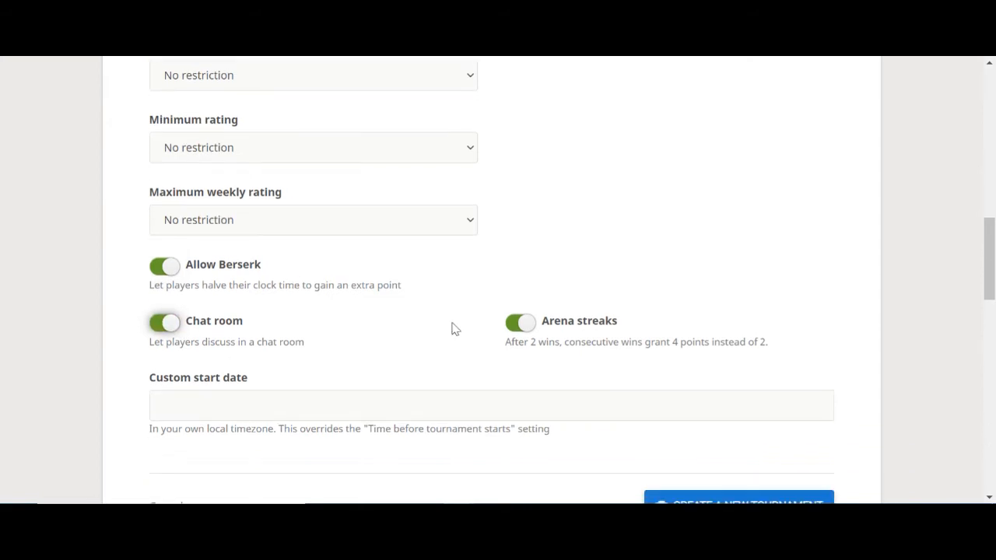
{"action": "scroll", "coordinate": [557, 337], "scroll_direction": "down", "scroll_amount": 2}
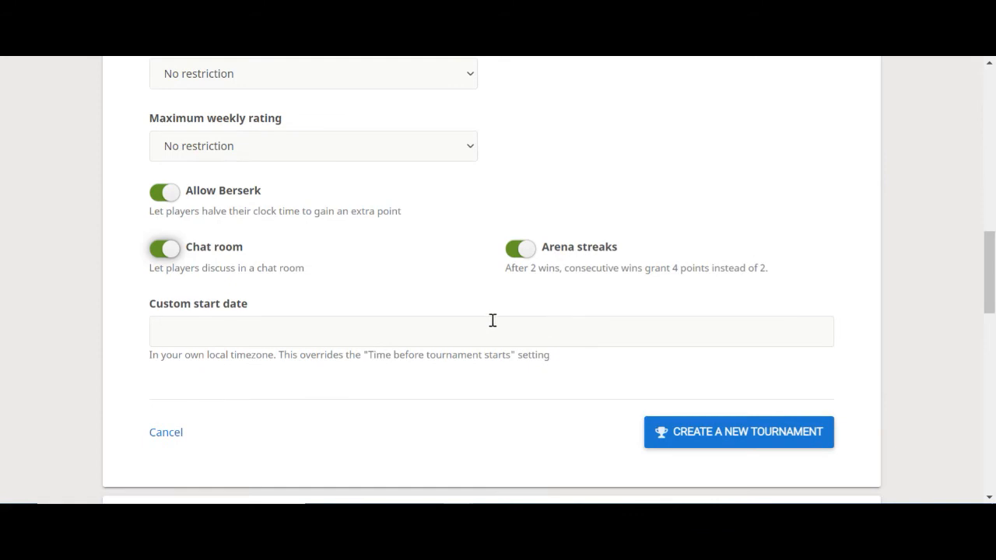
{"action": "left_click", "coordinate": [492, 320]}
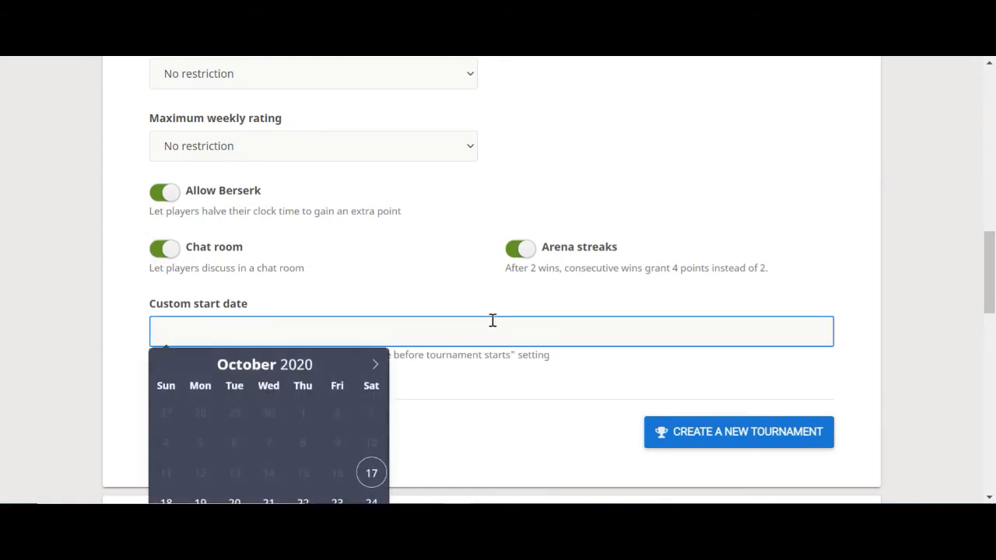
{"action": "scroll", "coordinate": [493, 320], "scroll_direction": "down", "scroll_amount": 1}
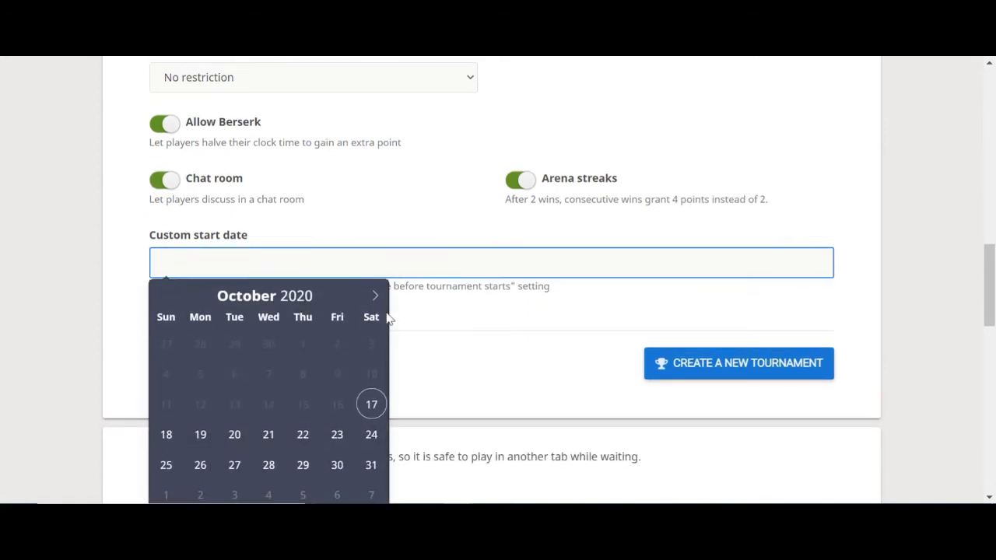
{"action": "scroll", "coordinate": [389, 319], "scroll_direction": "down", "scroll_amount": 1}
{"action": "left_click", "coordinate": [370, 443]}
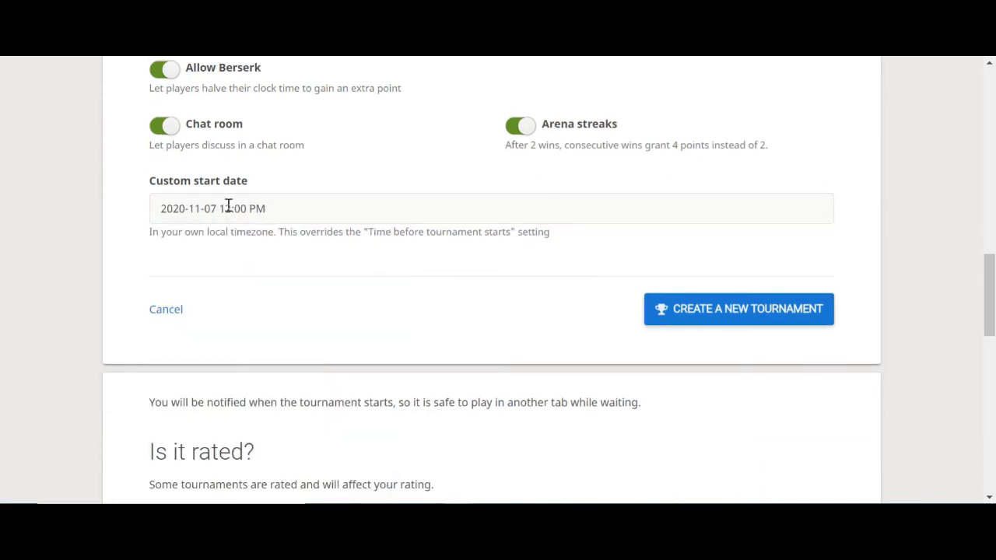
Step: Read the Arena rules on rating, scoring, Berserk, deciding the winner, pairing, ending and draws
{"action": "scroll", "coordinate": [280, 196], "scroll_direction": "down", "scroll_amount": 4}
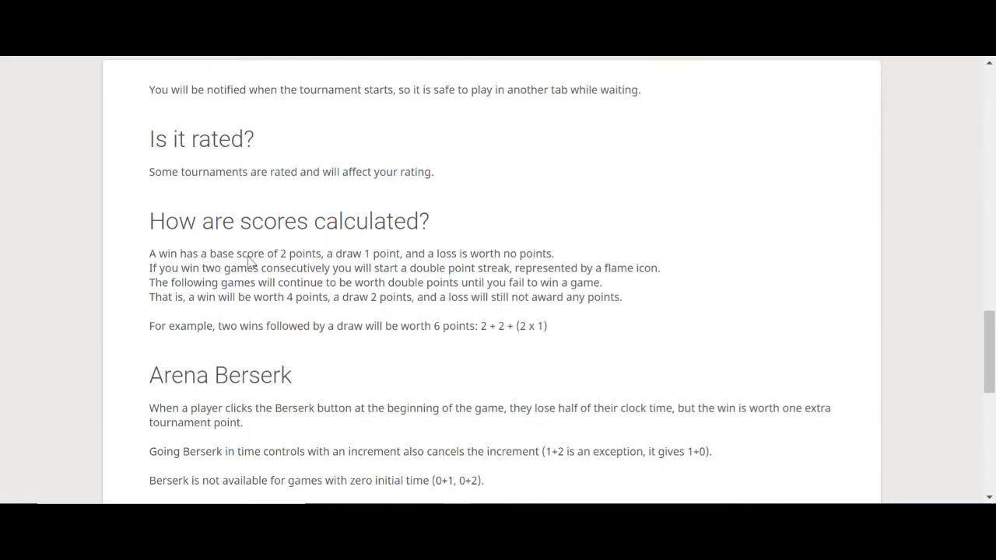
{"action": "scroll", "coordinate": [249, 265], "scroll_direction": "down", "scroll_amount": 2}
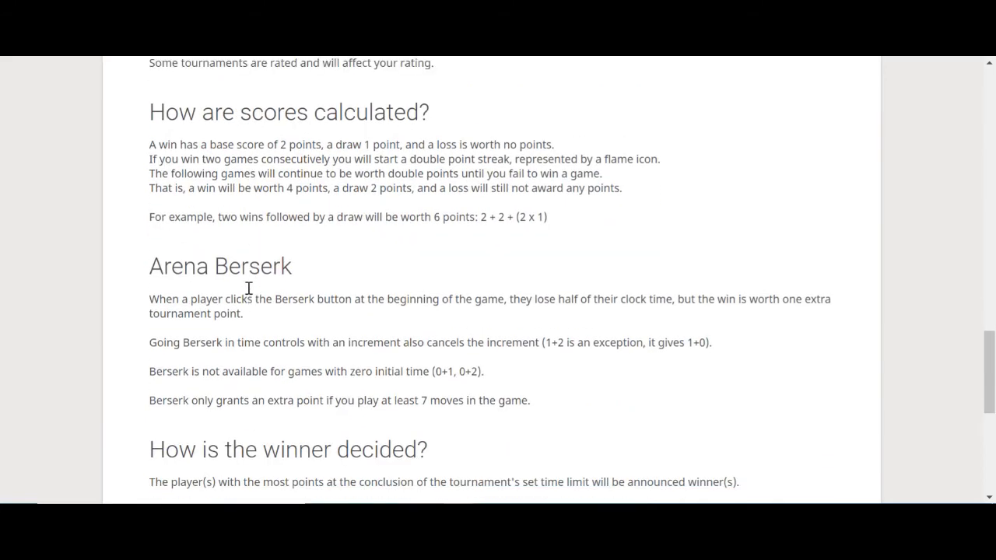
{"action": "scroll", "coordinate": [248, 288], "scroll_direction": "up", "scroll_amount": 1}
{"action": "scroll", "coordinate": [244, 294], "scroll_direction": "down", "scroll_amount": 3}
{"action": "scroll", "coordinate": [244, 299], "scroll_direction": "down", "scroll_amount": 4}
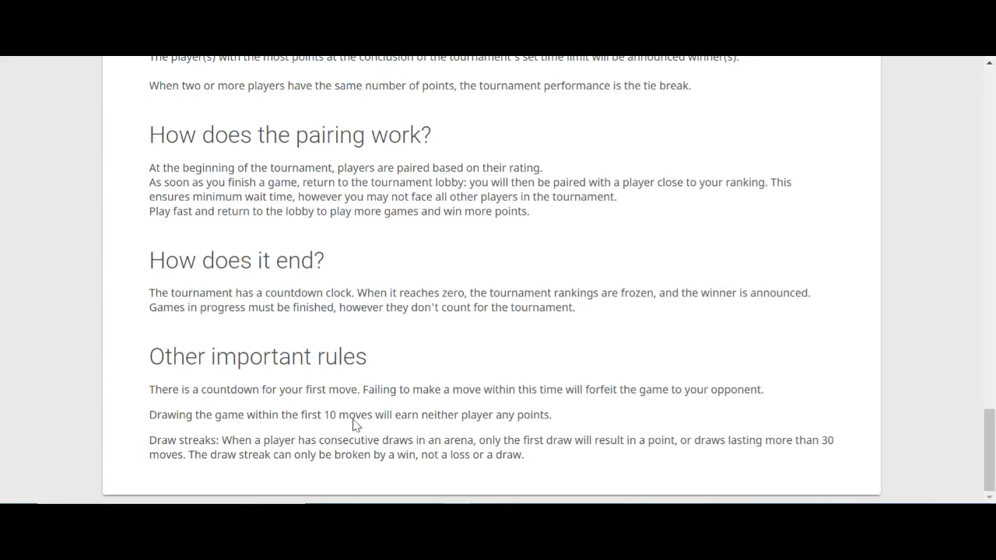
Step: Create the Test1 Arena tournament with the chosen settings
{"action": "scroll", "coordinate": [583, 410], "scroll_direction": "up", "scroll_amount": 10}
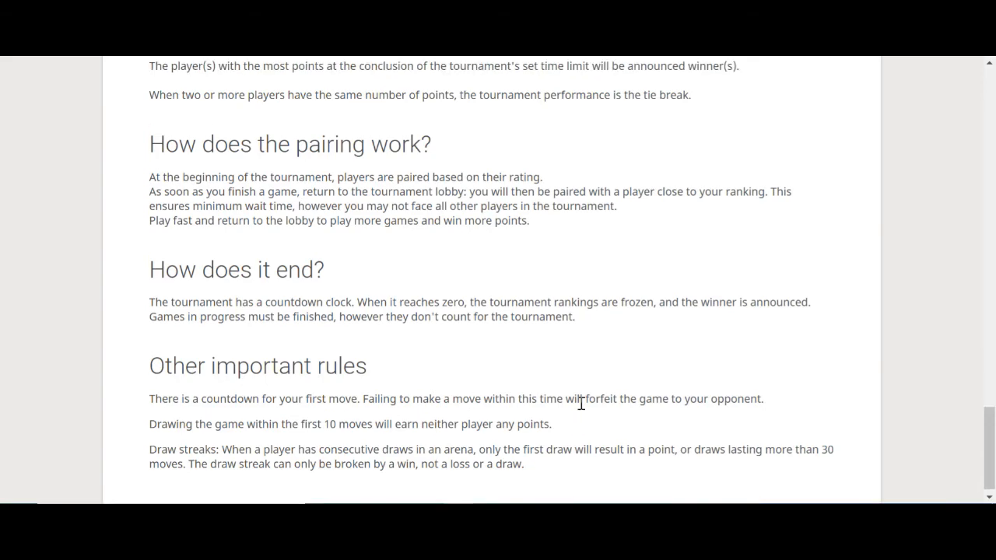
{"action": "scroll", "coordinate": [582, 410], "scroll_direction": "up", "scroll_amount": 2}
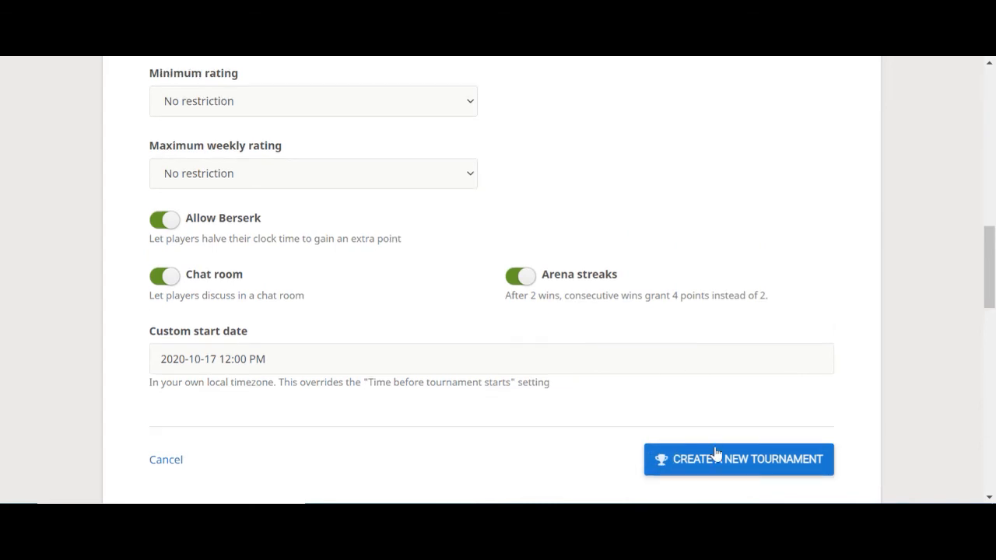
{"action": "left_click", "coordinate": [715, 470]}
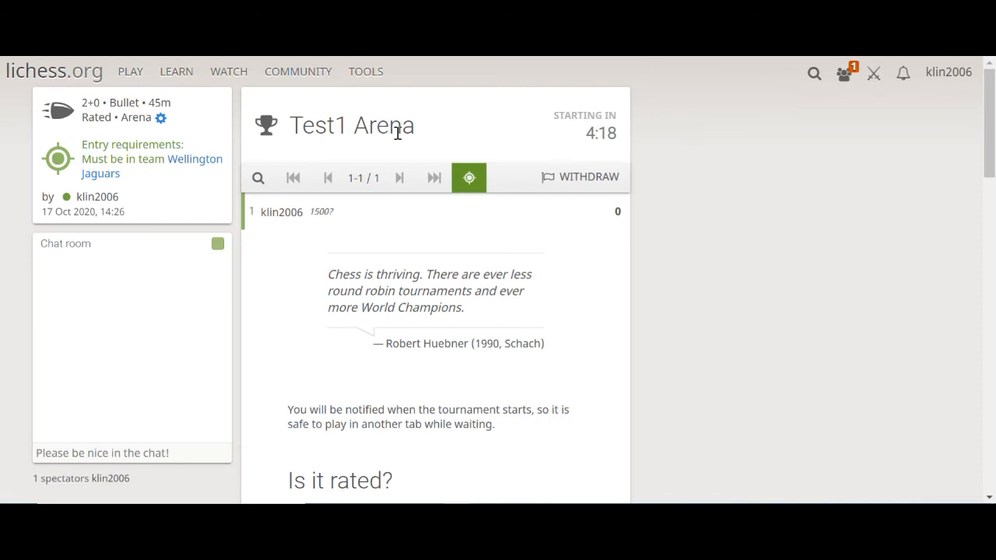
{"action": "scroll", "coordinate": [398, 134], "scroll_direction": "down", "scroll_amount": 1}
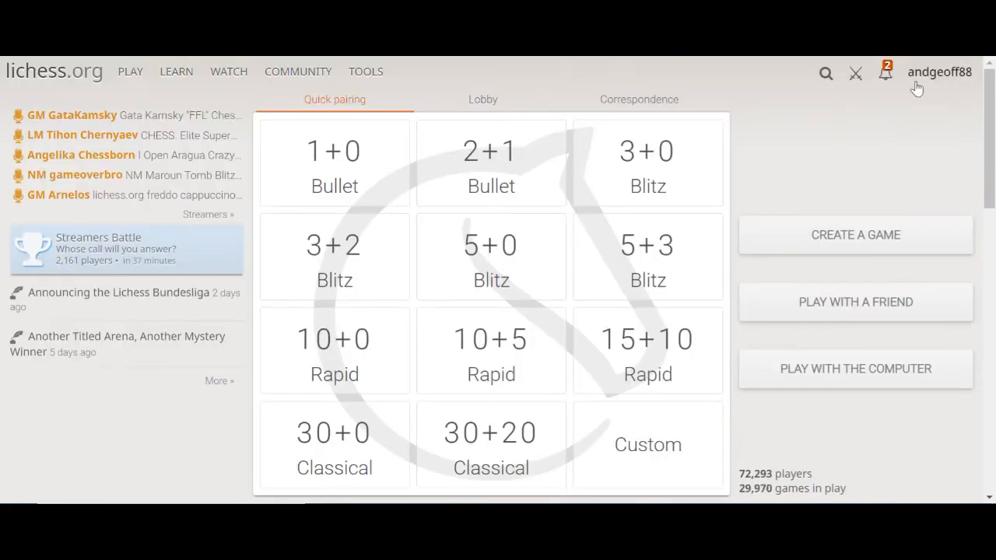
Step: From the new member's account, open the Wellington Jaguars page through the team acceptance notification and join the Test1 Arena
{"action": "left_click", "coordinate": [885, 76]}
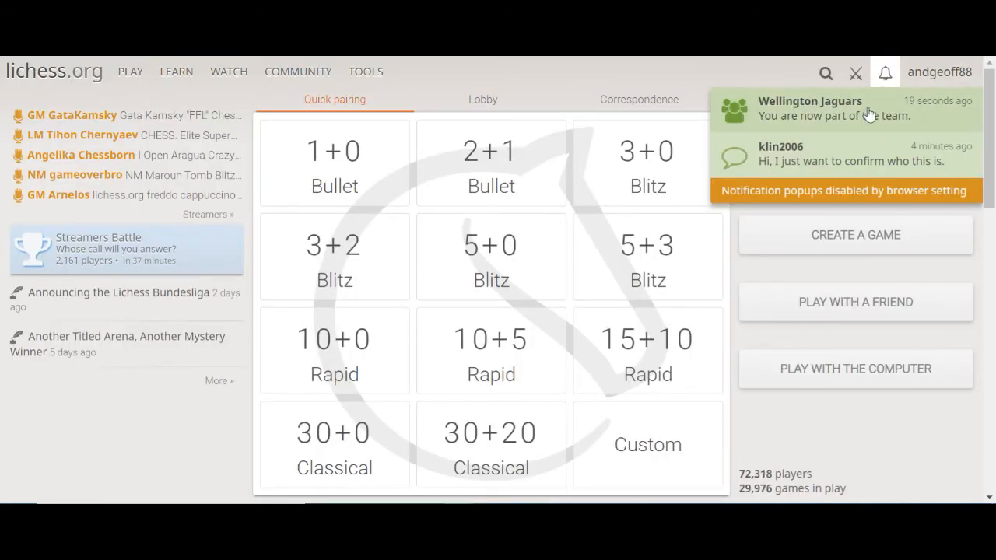
{"action": "left_click", "coordinate": [868, 115]}
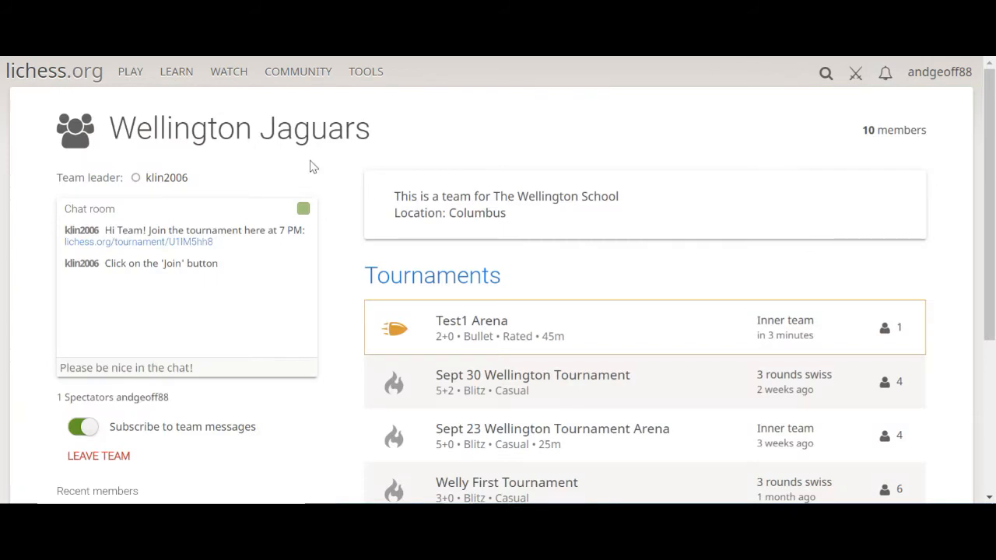
{"action": "scroll", "coordinate": [311, 167], "scroll_direction": "down", "scroll_amount": 1}
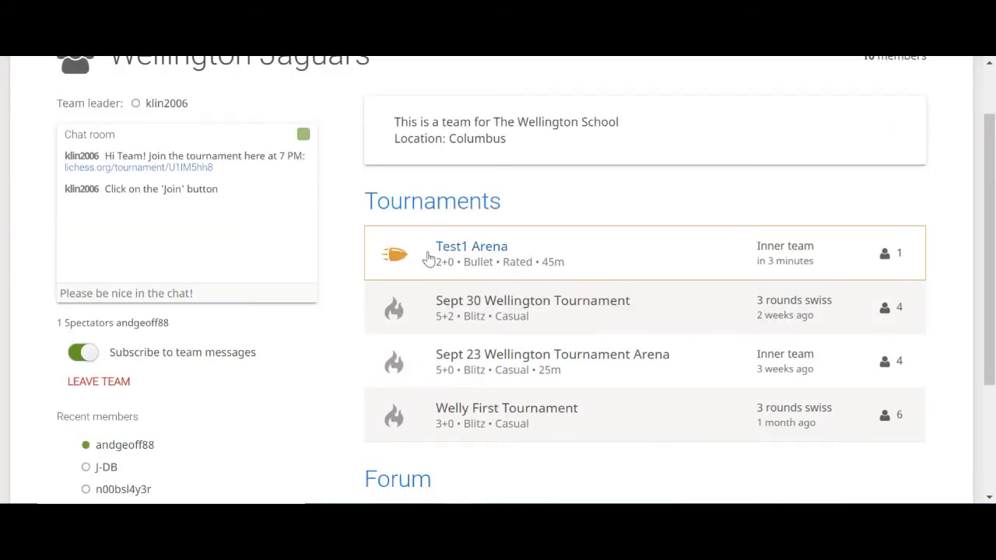
{"action": "left_click", "coordinate": [561, 262]}
{"action": "left_click", "coordinate": [584, 181]}
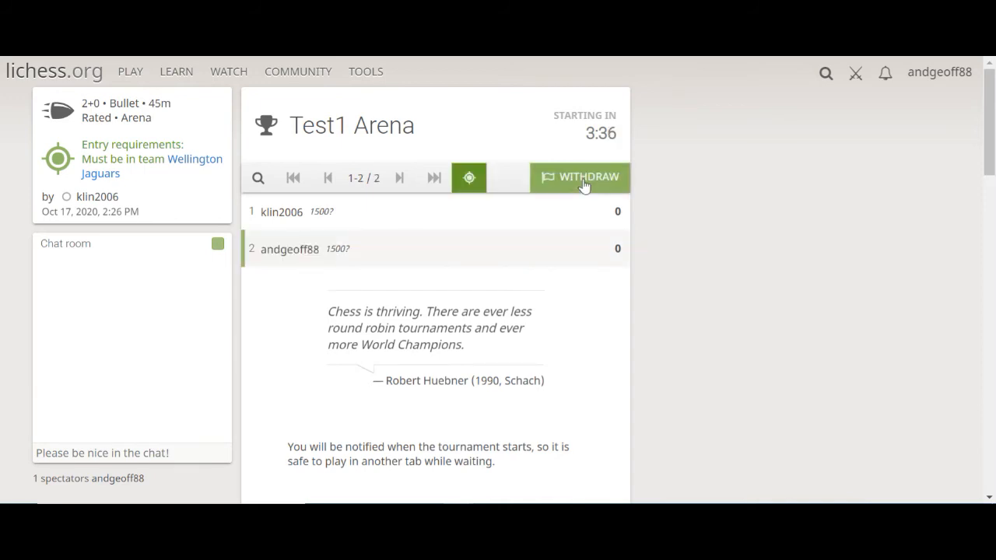
{"action": "mouse_move", "coordinate": [296, 215]}
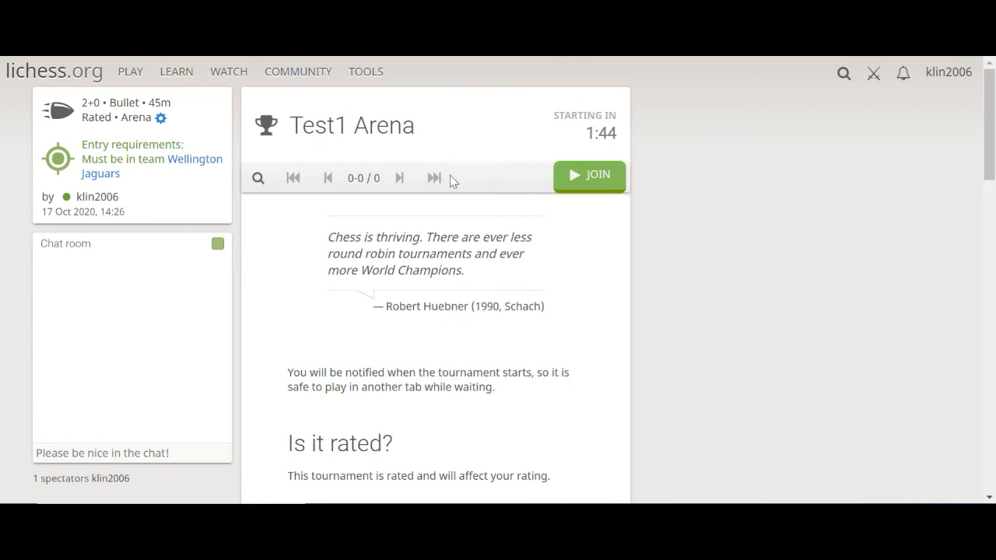
Step: From the team leader's account, edit the Test1 Arena and cancel the tournament, confirming the action
{"action": "left_click", "coordinate": [161, 119]}
{"action": "scroll", "coordinate": [329, 304], "scroll_direction": "down", "scroll_amount": 10}
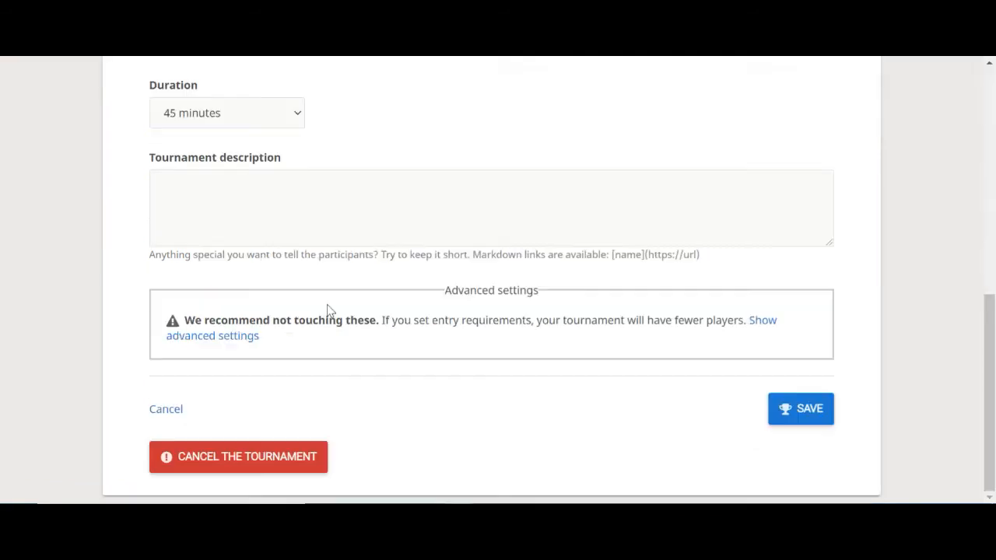
{"action": "left_click", "coordinate": [290, 458]}
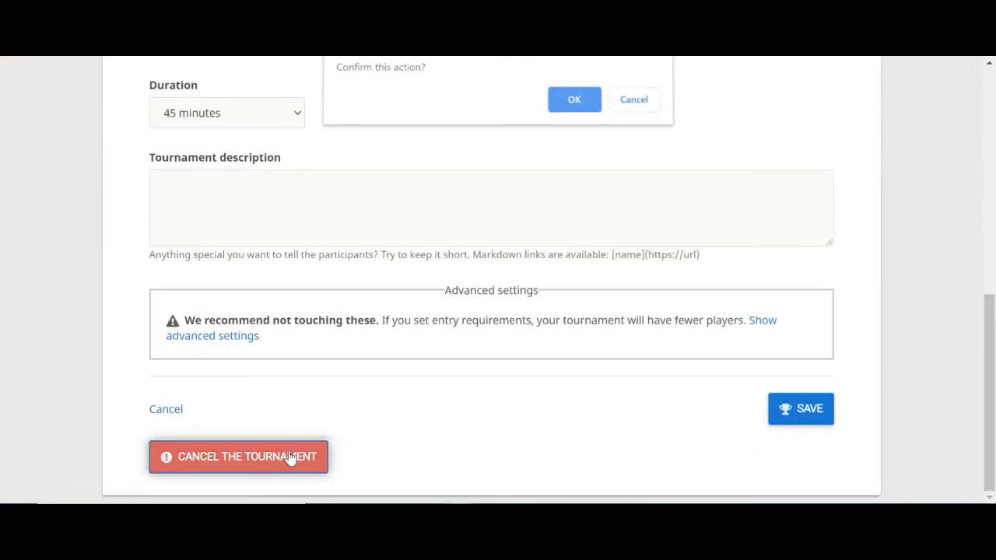
{"action": "left_click", "coordinate": [573, 105]}
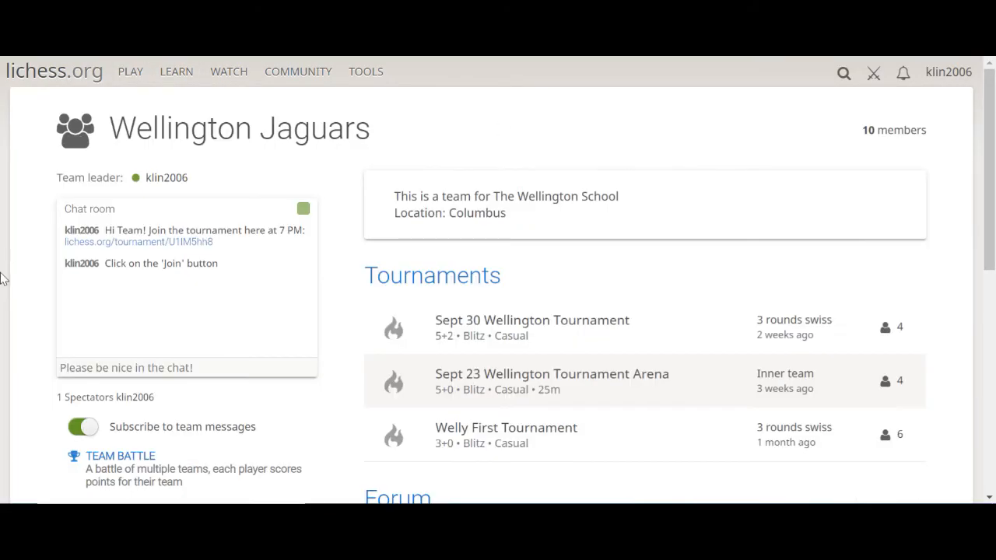
Step: Start a new Swiss tournament for the Wellington Jaguars team and set the number of rounds to 4
{"action": "scroll", "coordinate": [2, 284], "scroll_direction": "down", "scroll_amount": 3}
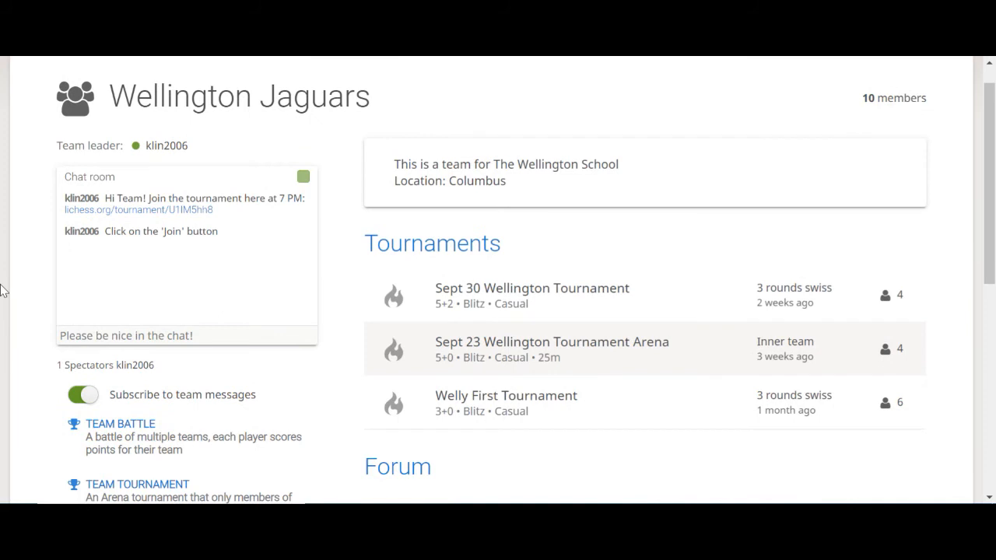
{"action": "scroll", "coordinate": [2, 289], "scroll_direction": "down", "scroll_amount": 1}
{"action": "scroll", "coordinate": [2, 290], "scroll_direction": "down", "scroll_amount": 1}
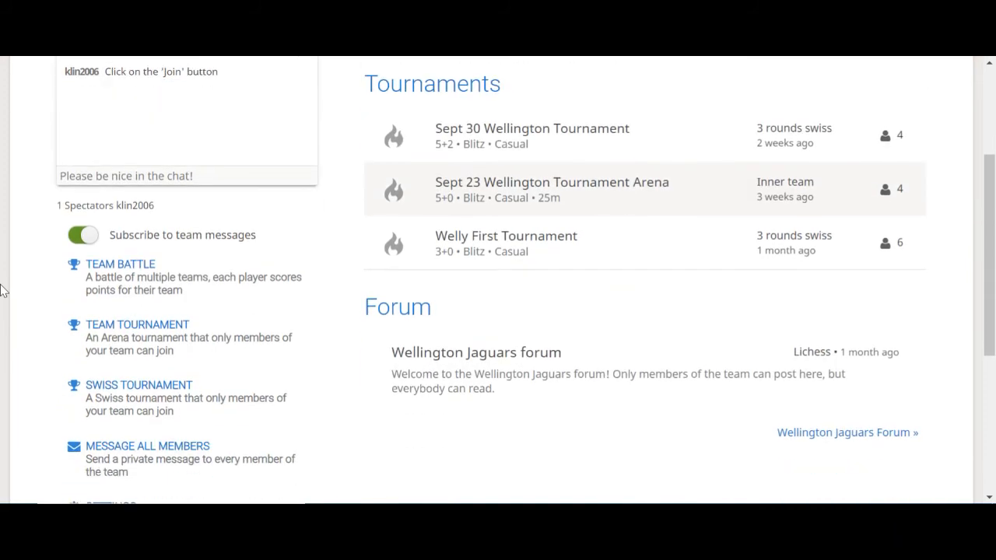
{"action": "scroll", "coordinate": [2, 290], "scroll_direction": "down", "scroll_amount": 1}
{"action": "left_click", "coordinate": [94, 360]}
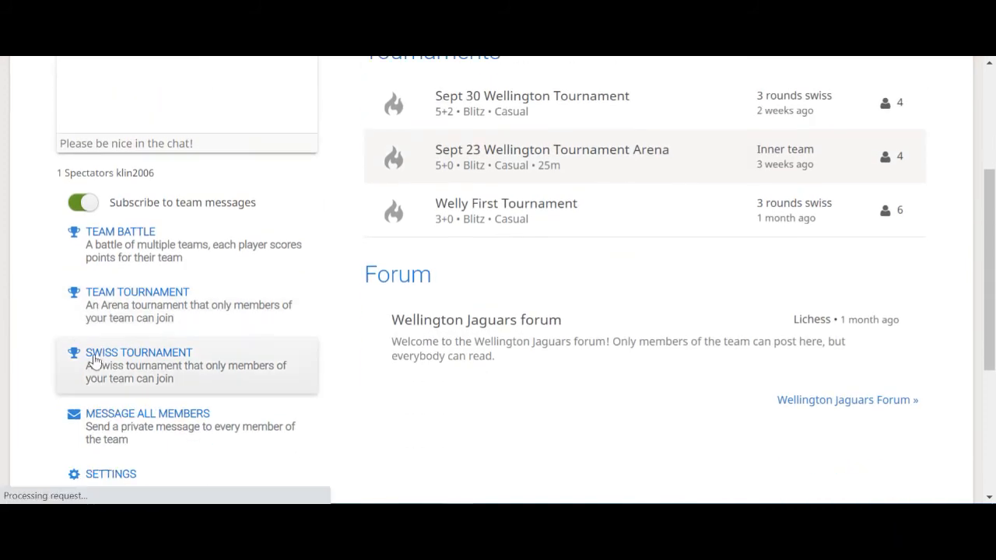
{"action": "left_click", "coordinate": [538, 205]}
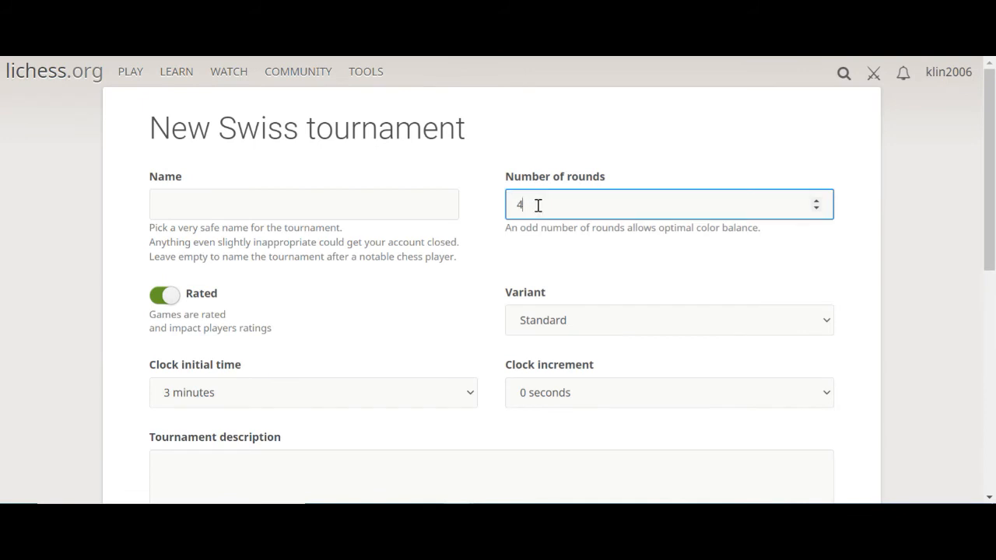
{"action": "left_click", "coordinate": [403, 225]}
{"action": "left_click", "coordinate": [403, 210]}
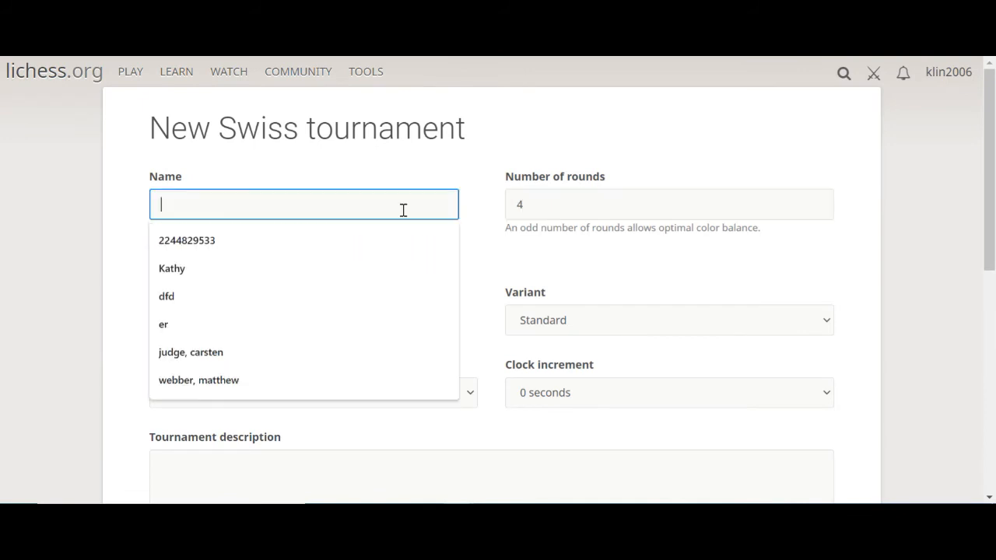
Step: Set the Swiss tournament's interval between rounds to 5 minutes
{"action": "scroll", "coordinate": [427, 231], "scroll_direction": "down", "scroll_amount": 3}
{"action": "scroll", "coordinate": [438, 243], "scroll_direction": "down", "scroll_amount": 2}
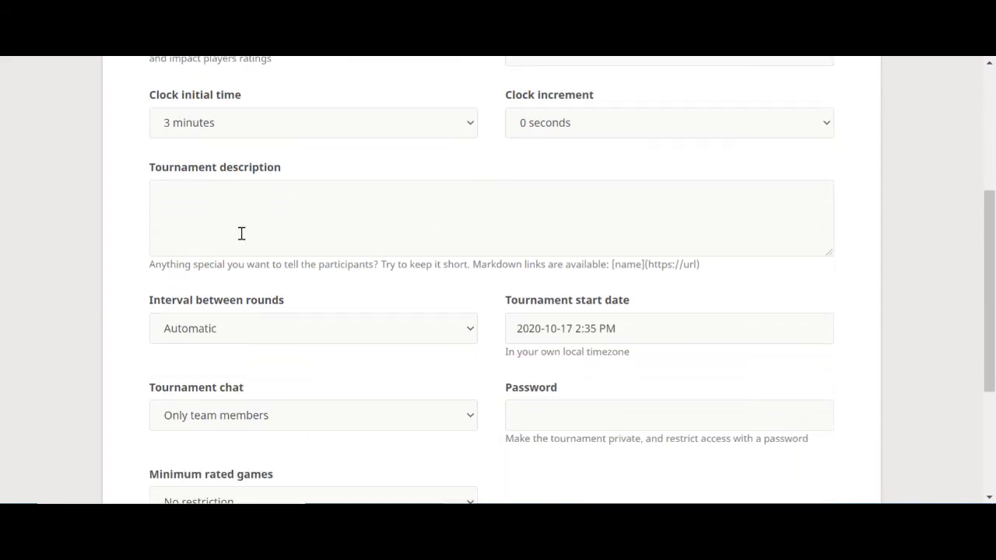
{"action": "left_click", "coordinate": [249, 122]}
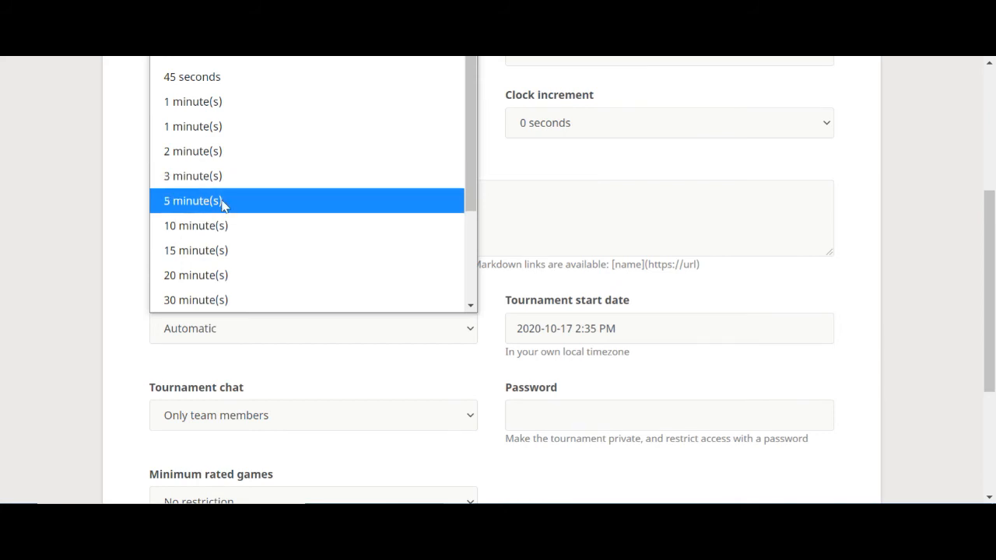
{"action": "left_click", "coordinate": [223, 201]}
{"action": "scroll", "coordinate": [467, 288], "scroll_direction": "down", "scroll_amount": 1}
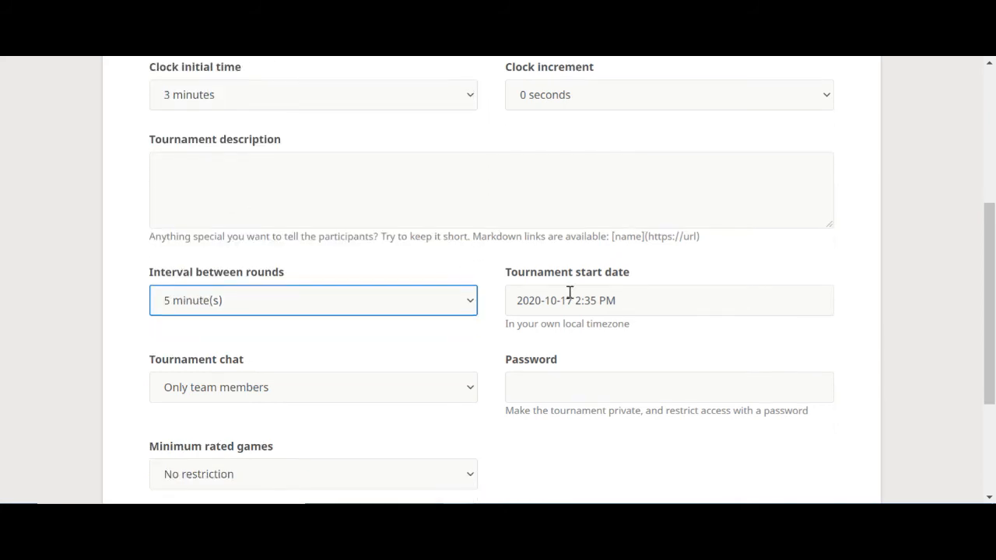
{"action": "scroll", "coordinate": [572, 300], "scroll_direction": "down", "scroll_amount": 1}
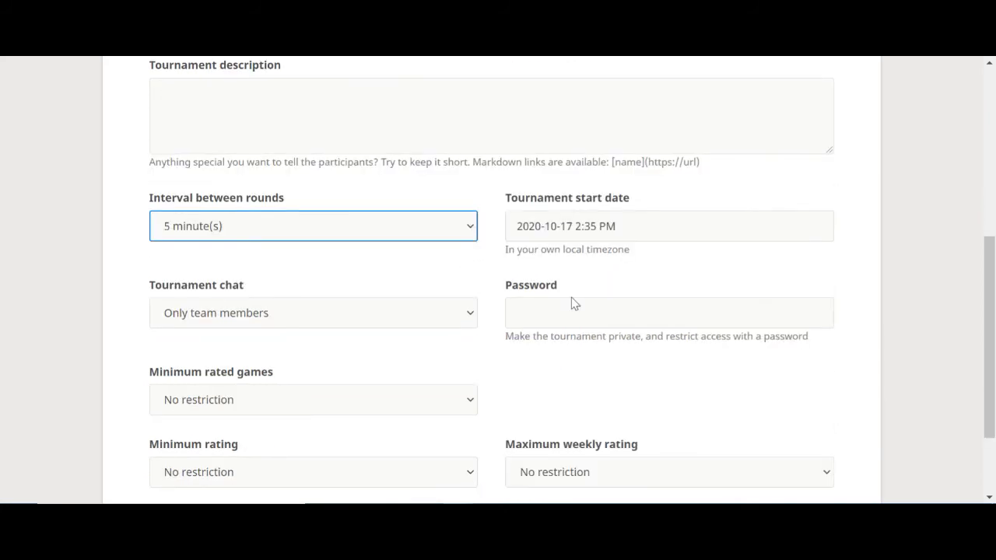
Step: Set the Swiss tournament's chat to No chat and review the remaining settings of the form
{"action": "left_click", "coordinate": [357, 320]}
{"action": "left_click", "coordinate": [354, 349]}
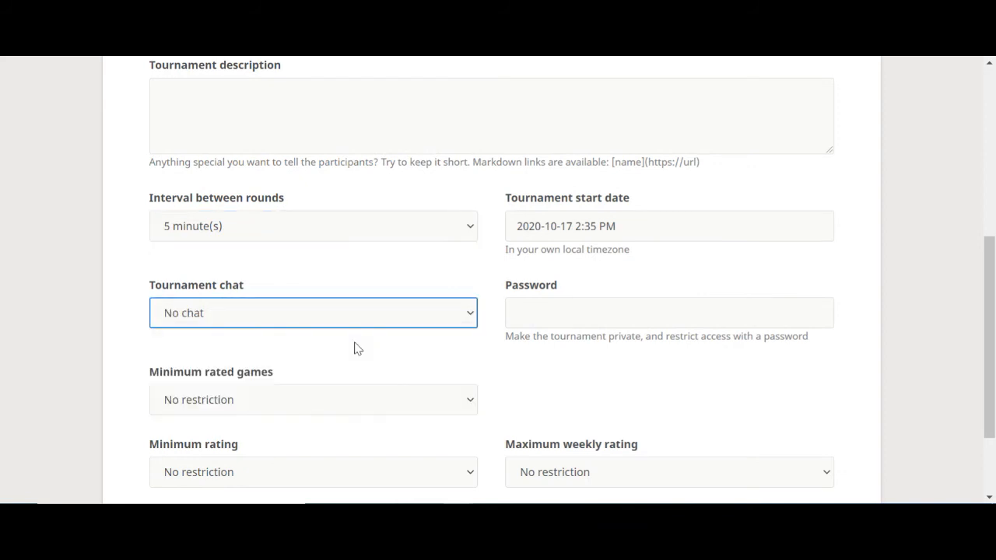
{"action": "scroll", "coordinate": [354, 348], "scroll_direction": "down", "scroll_amount": 2}
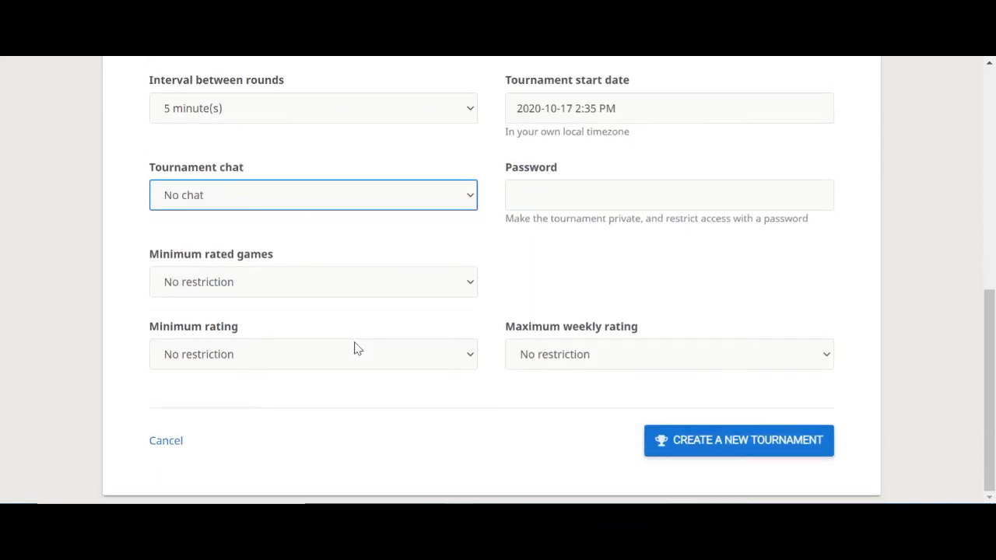
{"action": "scroll", "coordinate": [354, 349], "scroll_direction": "up", "scroll_amount": 5}
{"action": "scroll", "coordinate": [355, 349], "scroll_direction": "down", "scroll_amount": 5}
{"action": "scroll", "coordinate": [354, 349], "scroll_direction": "up", "scroll_amount": 7}
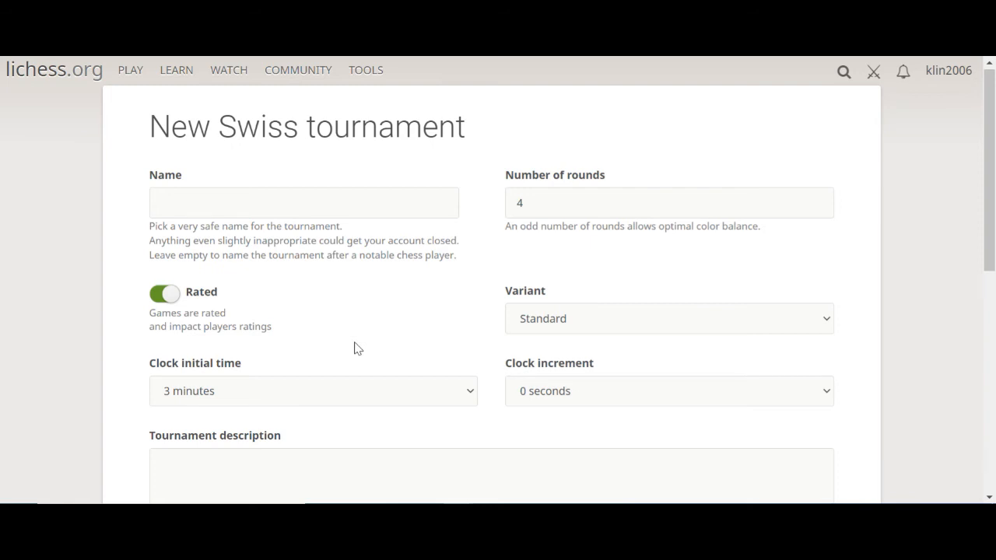
Step: Switch the Swiss tournament's Rated option off and on again, and leave the form without creating the tournament
{"action": "left_click", "coordinate": [173, 298]}
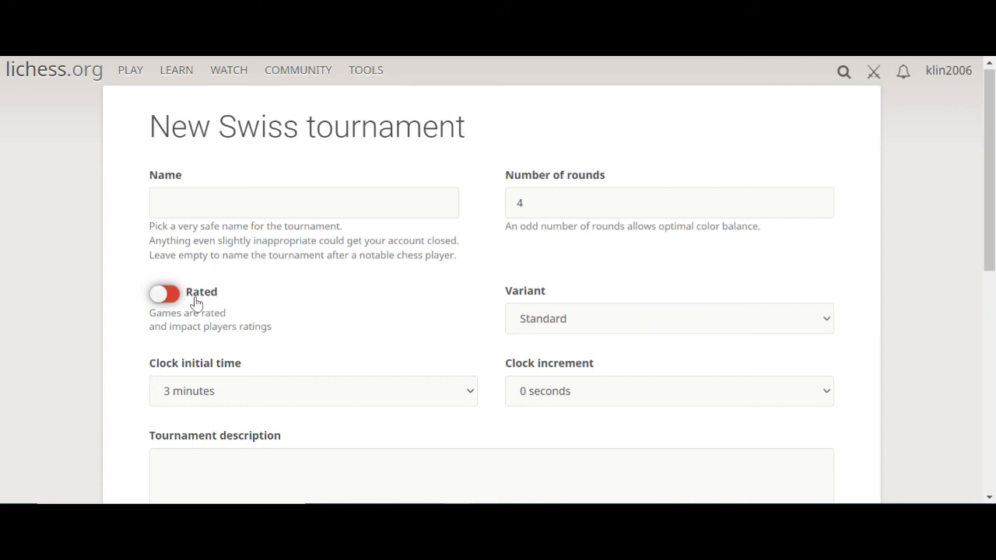
{"action": "left_click", "coordinate": [173, 296]}
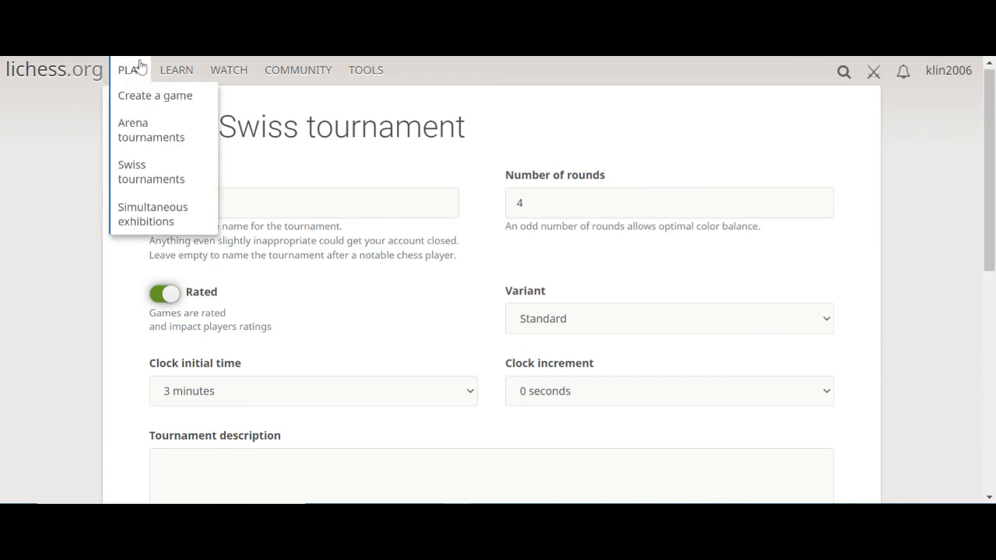
{"action": "key", "text": "alt+Left"}
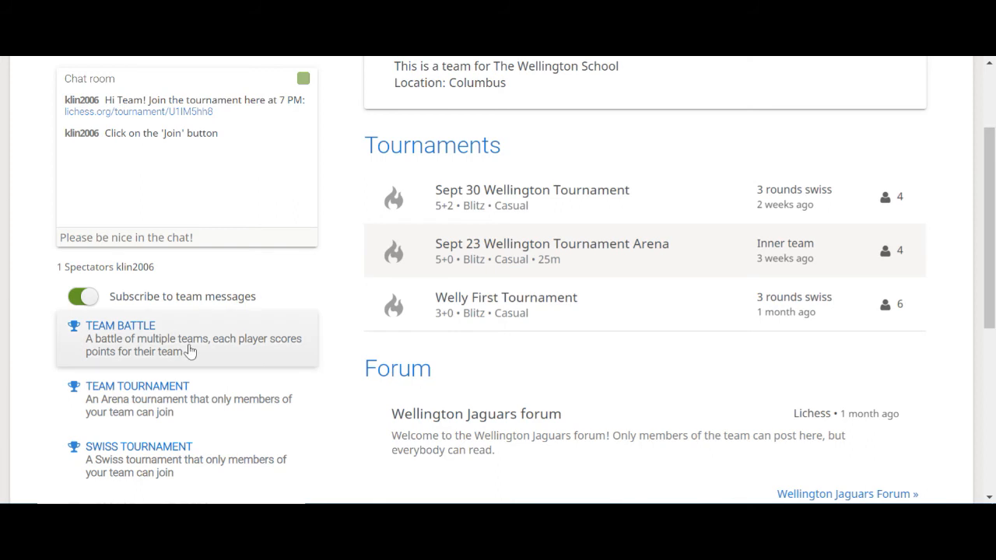
Step: Create a Team Battle named Test2 from the Wellington Jaguars page, keeping the default settings
{"action": "left_click", "coordinate": [138, 339]}
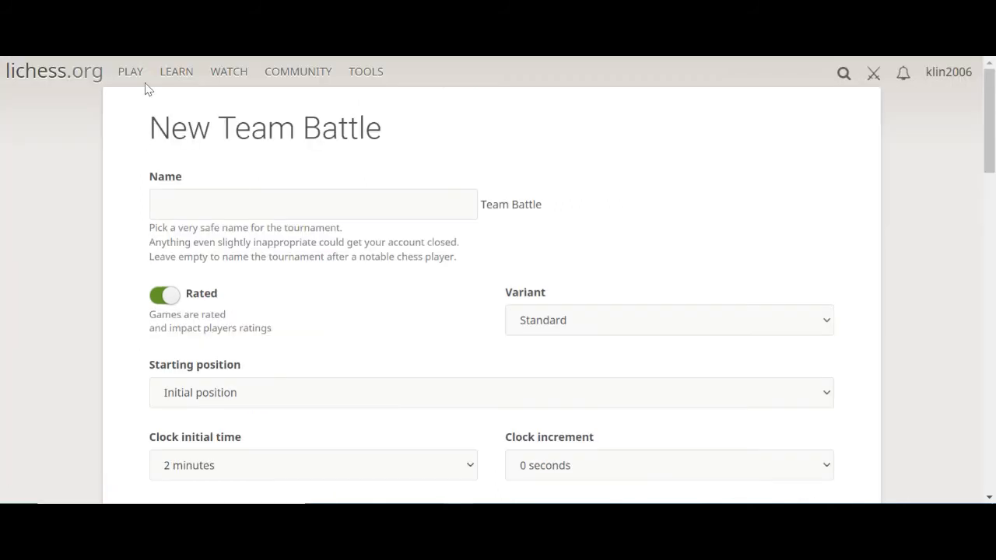
{"action": "type", "text": "Test2"}
{"action": "scroll", "coordinate": [361, 195], "scroll_direction": "down", "scroll_amount": 1}
{"action": "scroll", "coordinate": [361, 195], "scroll_direction": "down", "scroll_amount": 1}
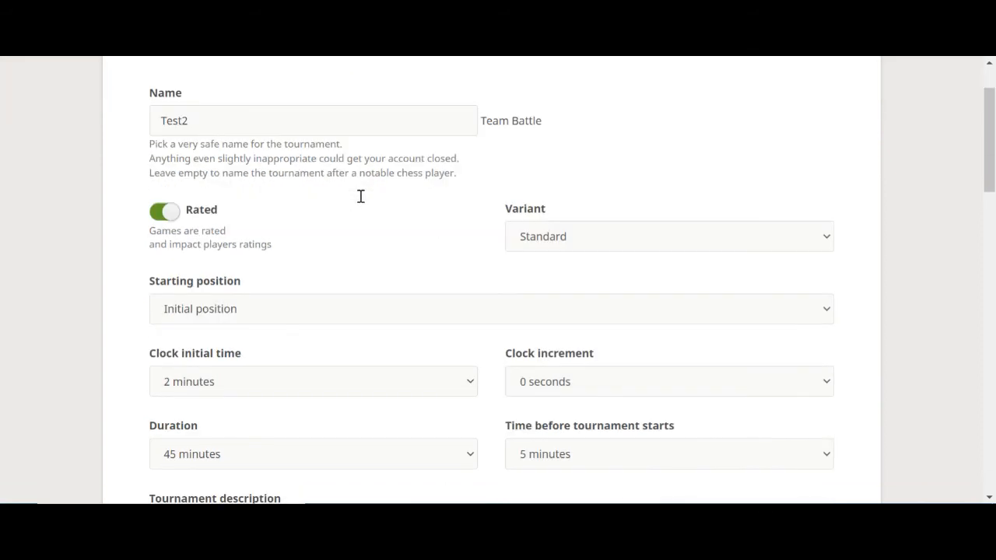
{"action": "scroll", "coordinate": [360, 196], "scroll_direction": "down", "scroll_amount": 4}
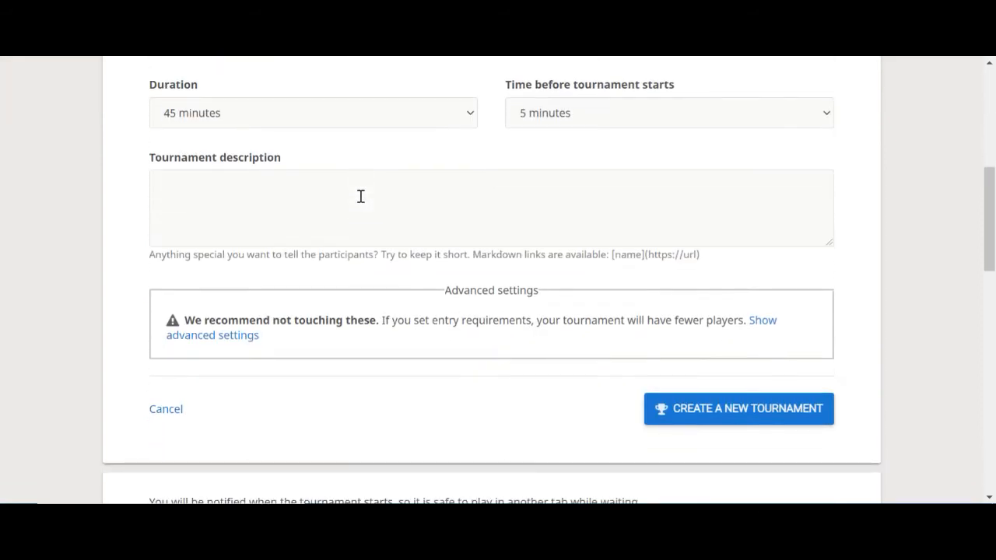
{"action": "scroll", "coordinate": [360, 196], "scroll_direction": "down", "scroll_amount": 1}
{"action": "scroll", "coordinate": [360, 197], "scroll_direction": "down", "scroll_amount": 1}
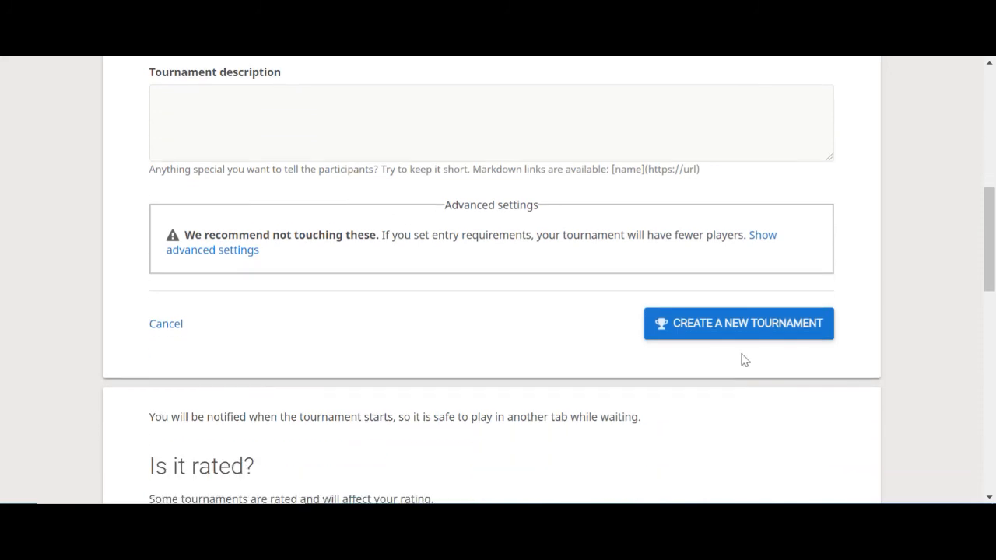
{"action": "left_click", "coordinate": [745, 327]}
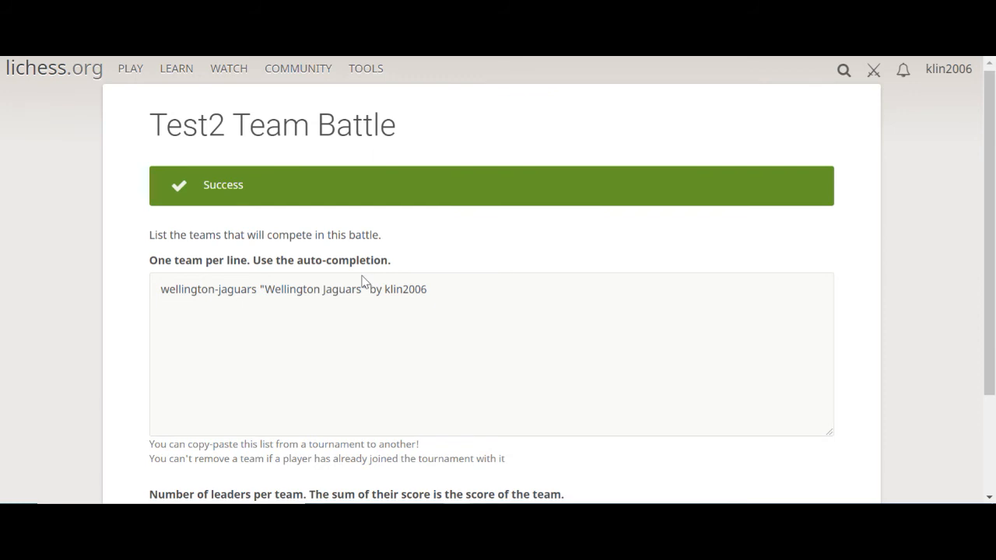
Step: Add Columbus Academy Vikings to the list of teams competing in the Test2 Team Battle
{"action": "scroll", "coordinate": [342, 265], "scroll_direction": "down", "scroll_amount": 1}
{"action": "scroll", "coordinate": [280, 217], "scroll_direction": "down", "scroll_amount": 1}
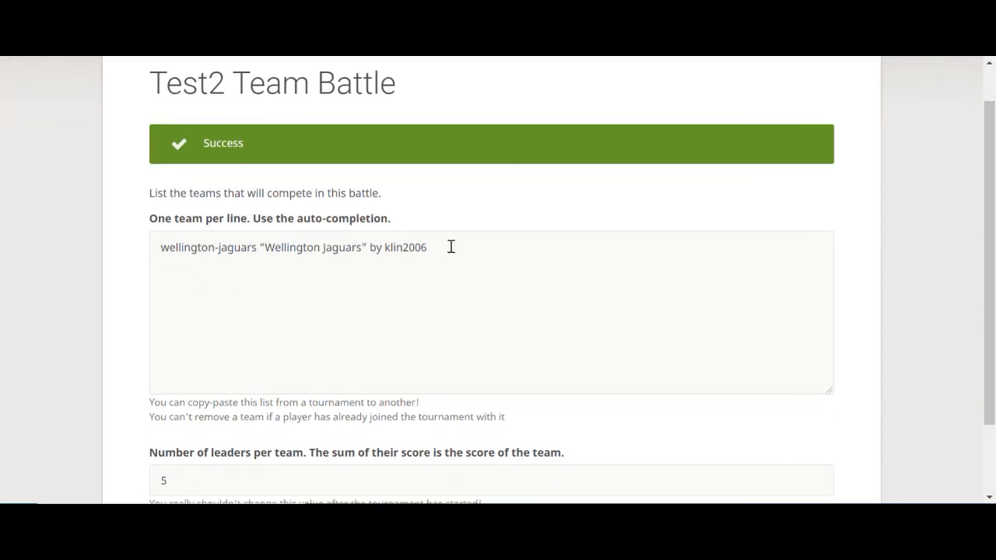
{"action": "scroll", "coordinate": [451, 246], "scroll_direction": "down", "scroll_amount": 2}
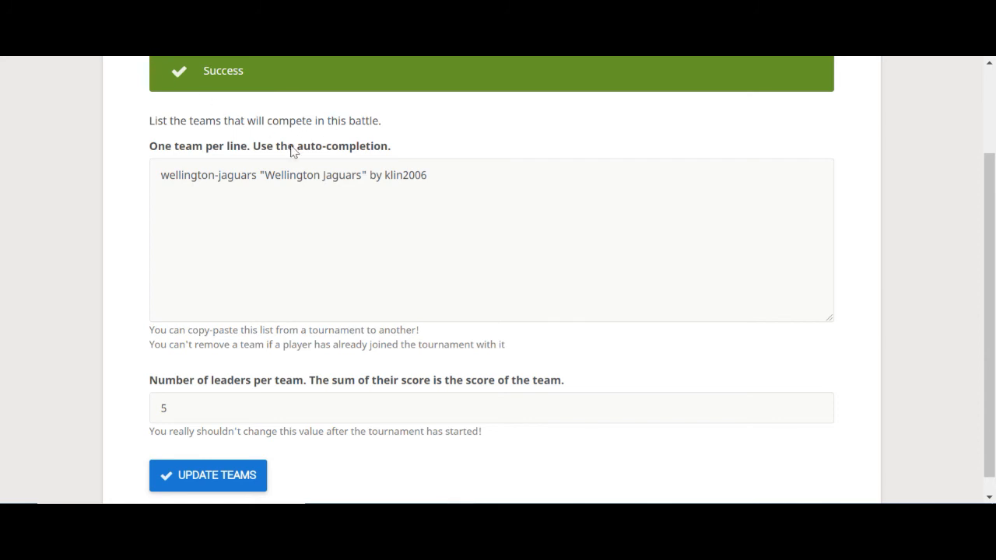
{"action": "left_click", "coordinate": [443, 176]}
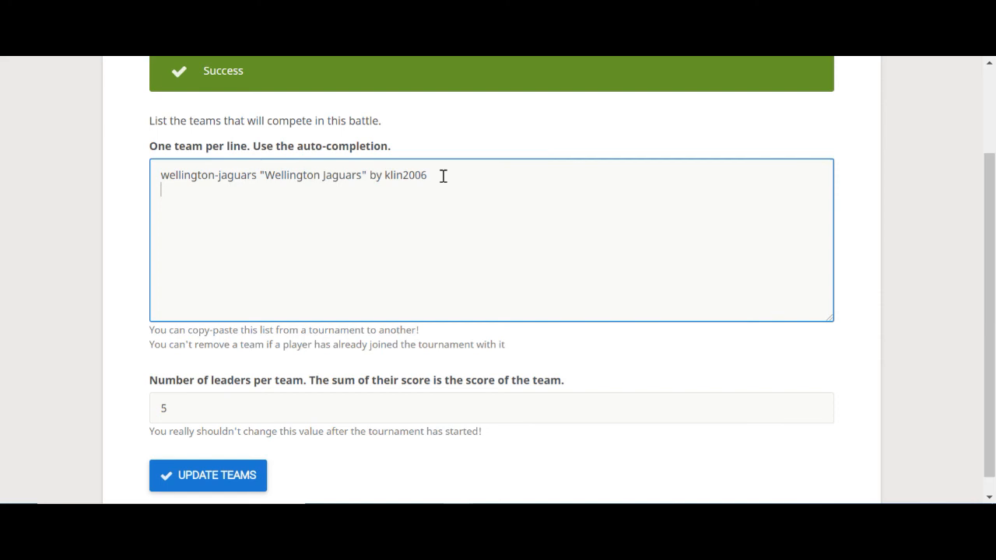
{"action": "key", "text": "Return"}
{"action": "type", "text": "colum"}
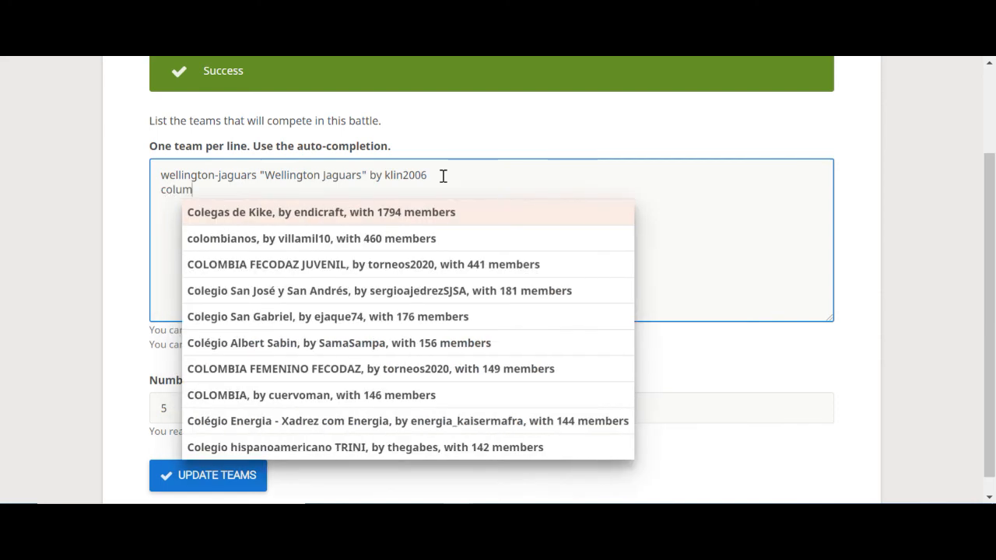
{"action": "type", "text": "bus"}
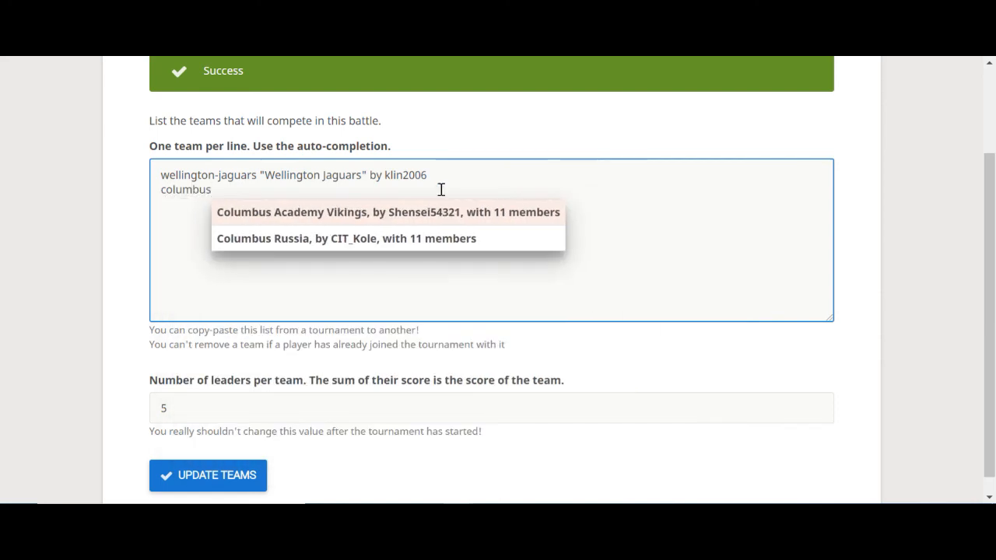
{"action": "left_click", "coordinate": [440, 207]}
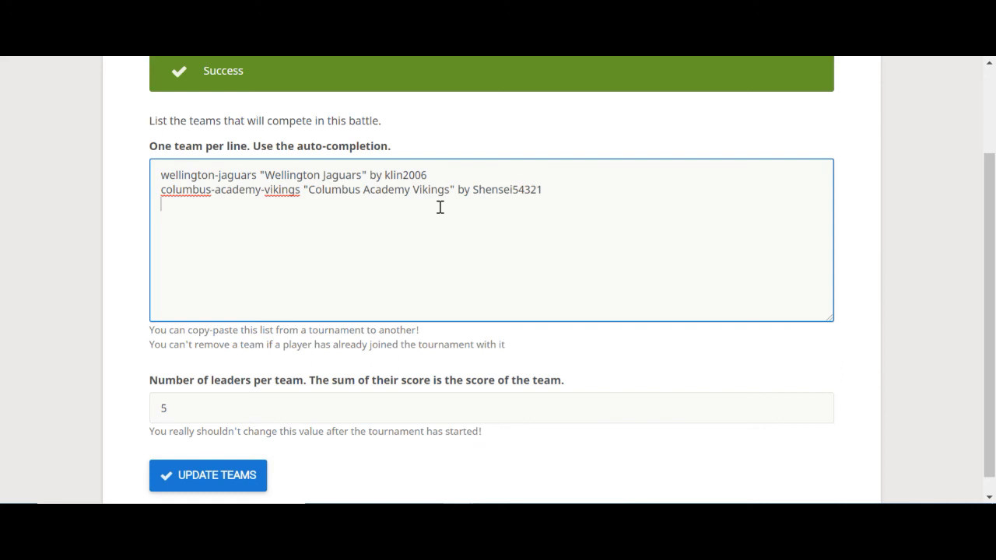
Step: Try to find a third competing team with the text "upper a" and clear the entry
{"action": "type", "text": "up"}
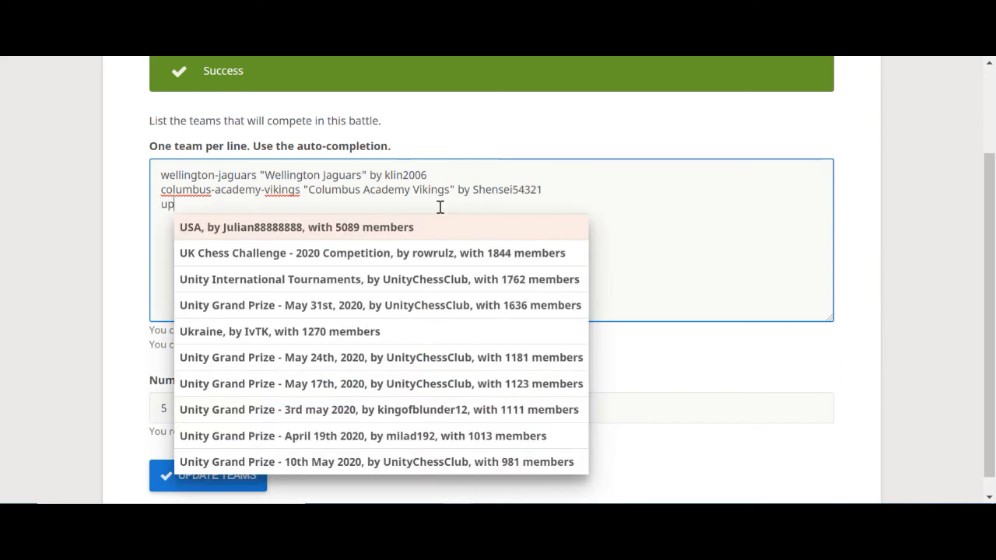
{"action": "type", "text": "per -a"}
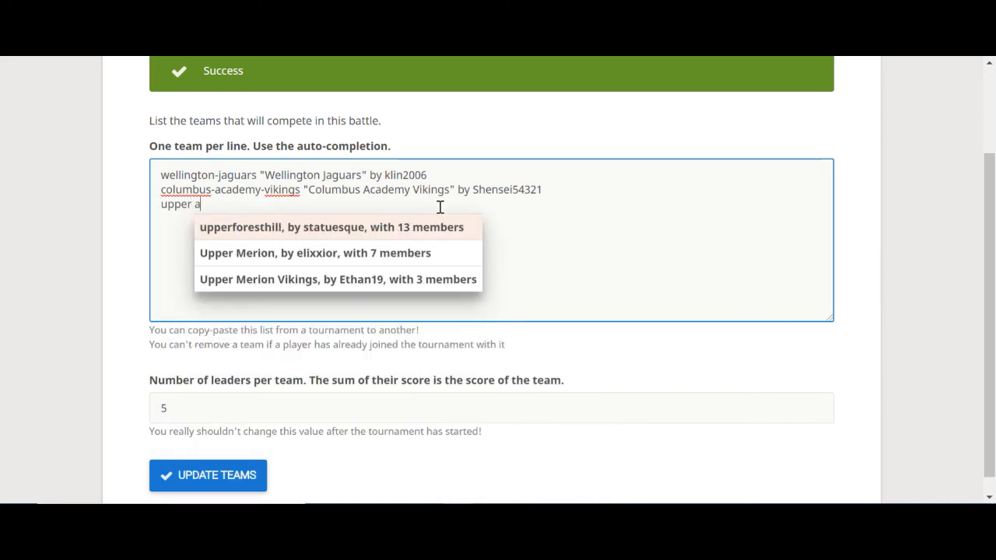
{"action": "key", "text": "BackSpace"}
{"action": "key", "text": "BackSpace"}
{"action": "key", "text": "BackSpace"}
{"action": "key", "text": "BackSpace"}
{"action": "key", "text": "BackSpace"}
{"action": "key", "text": "BackSpace"}
{"action": "key", "text": "BackSpace"}
Step: Try to find a third competing team with the text "ua" and clear the entry
{"action": "type", "text": "ua"}
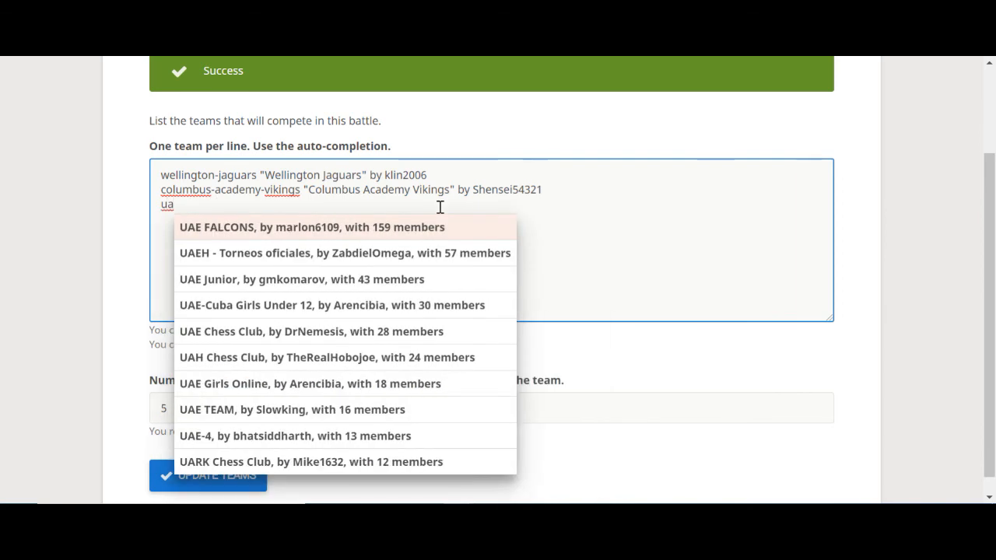
{"action": "scroll", "coordinate": [374, 318], "scroll_direction": "down", "scroll_amount": 1}
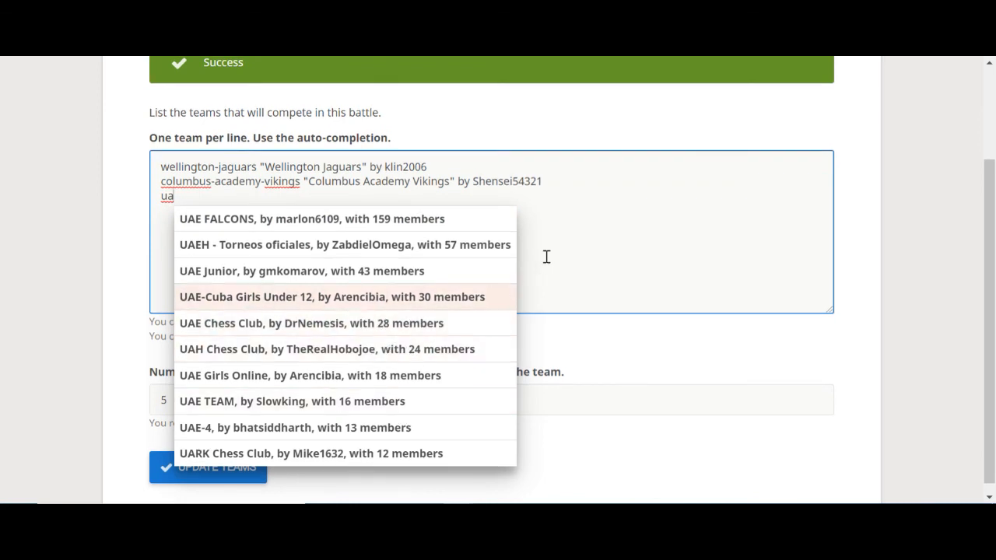
{"action": "key", "text": "Return"}
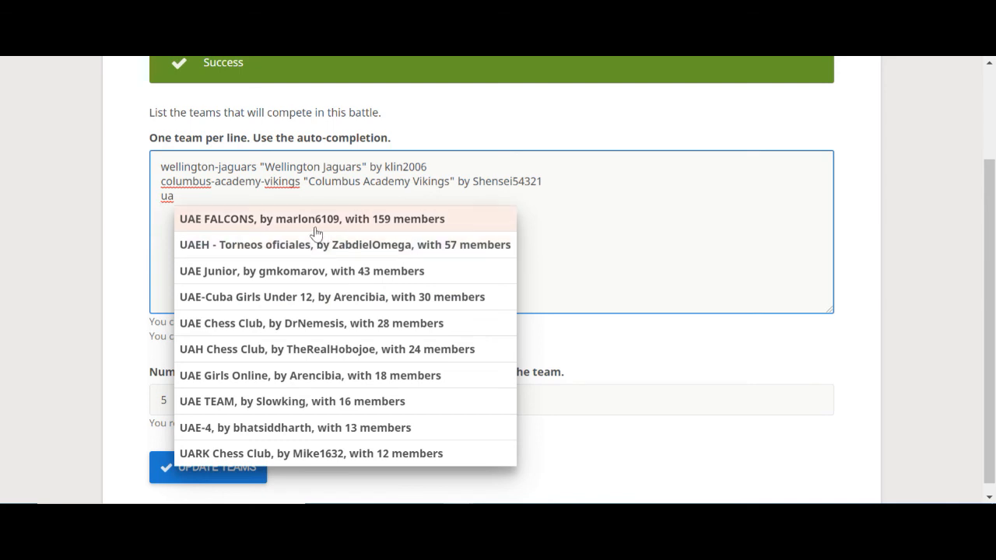
{"action": "left_click", "coordinate": [297, 197]}
{"action": "key", "text": "BackSpace"}
{"action": "key", "text": "BackSpace"}
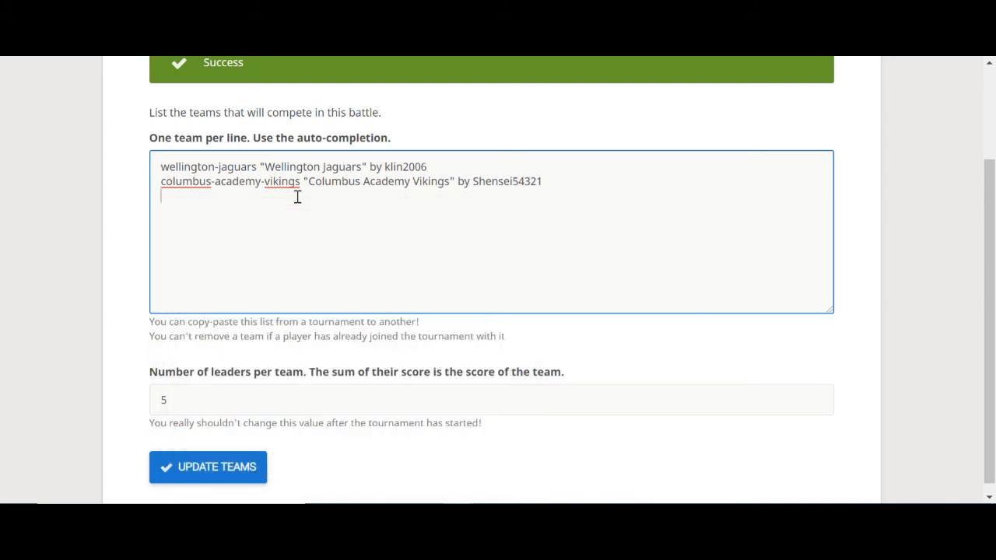
Step: Open the form for a new Wellington Jaguars team Arena tournament and review its name, rating, variant, clock, duration, start time and description settings
{"action": "scroll", "coordinate": [600, 263], "scroll_direction": "down", "scroll_amount": 1}
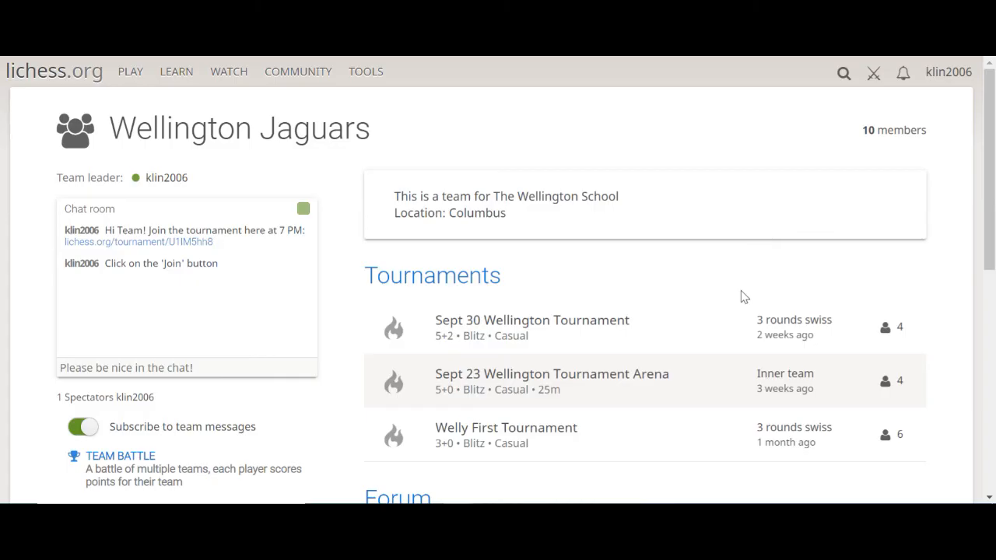
{"action": "scroll", "coordinate": [741, 297], "scroll_direction": "down", "scroll_amount": 1}
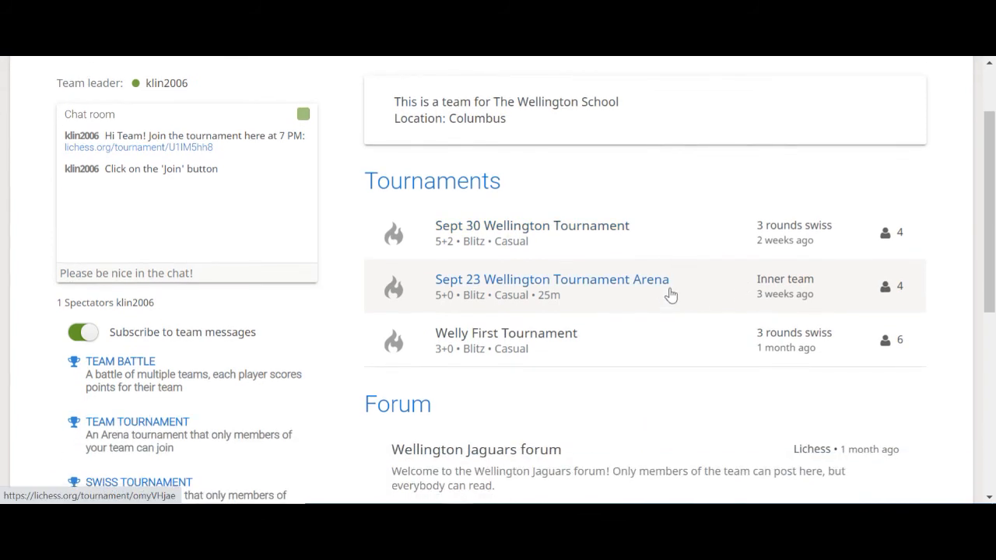
{"action": "scroll", "coordinate": [179, 373], "scroll_direction": "down", "scroll_amount": 1}
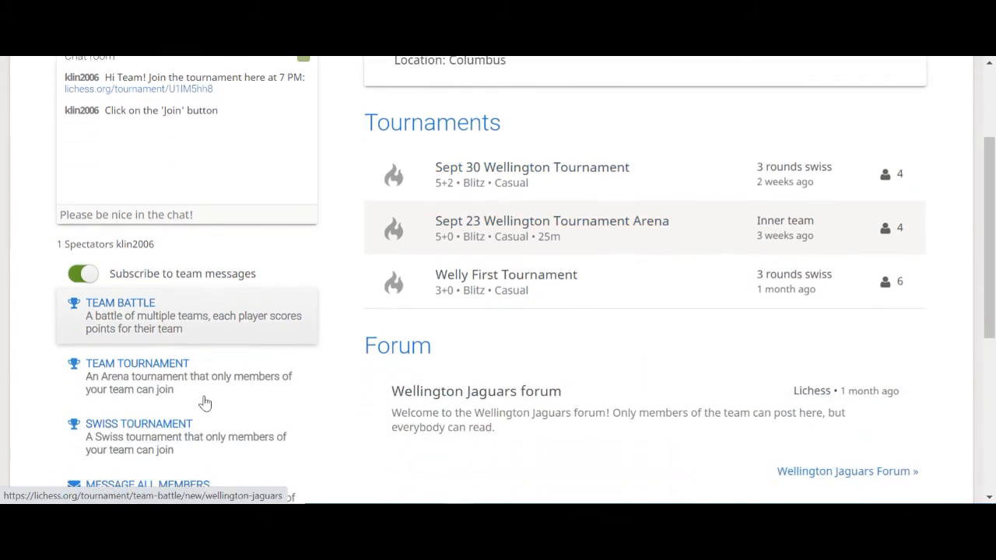
{"action": "left_click", "coordinate": [156, 368]}
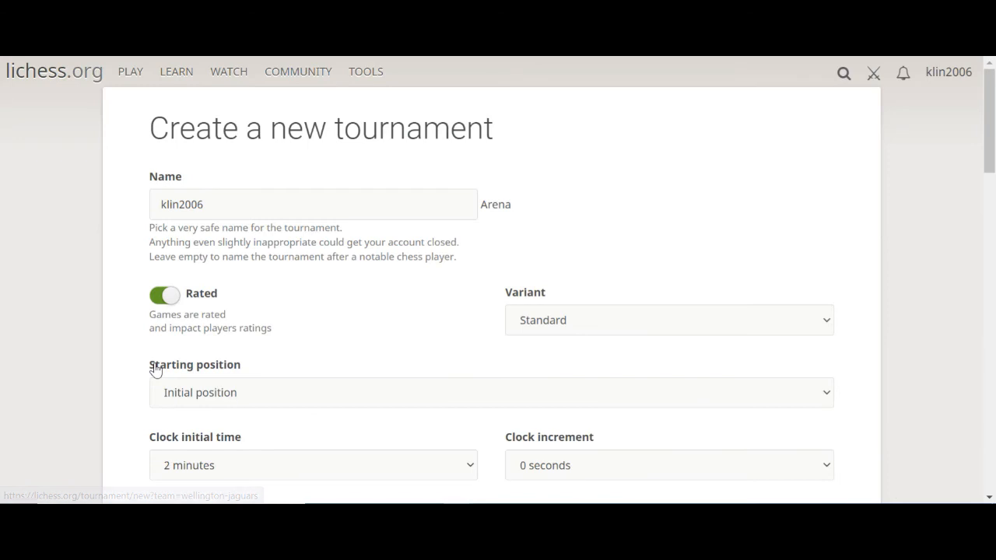
{"action": "scroll", "coordinate": [360, 300], "scroll_direction": "down", "scroll_amount": 1}
{"action": "scroll", "coordinate": [361, 300], "scroll_direction": "down", "scroll_amount": 3}
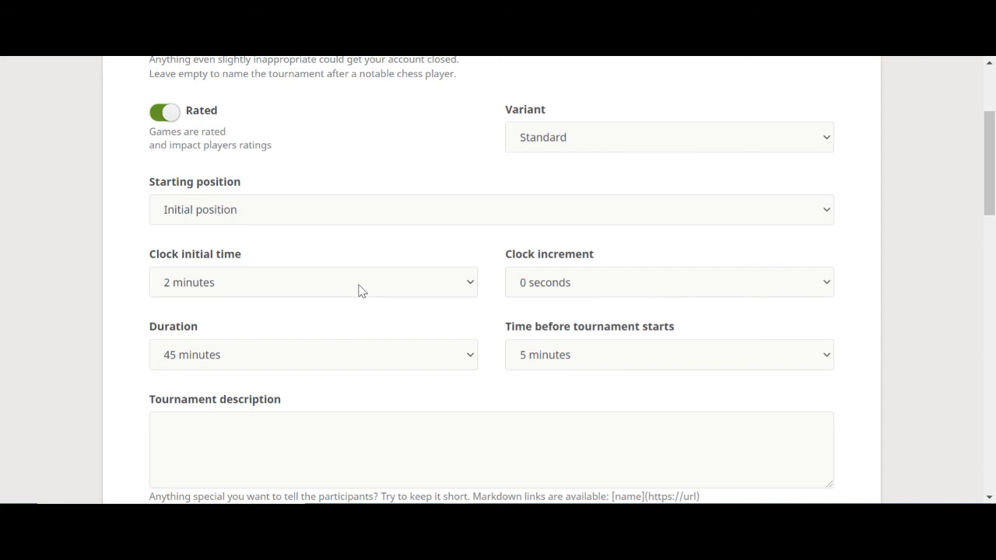
{"action": "scroll", "coordinate": [360, 290], "scroll_direction": "up", "scroll_amount": 2}
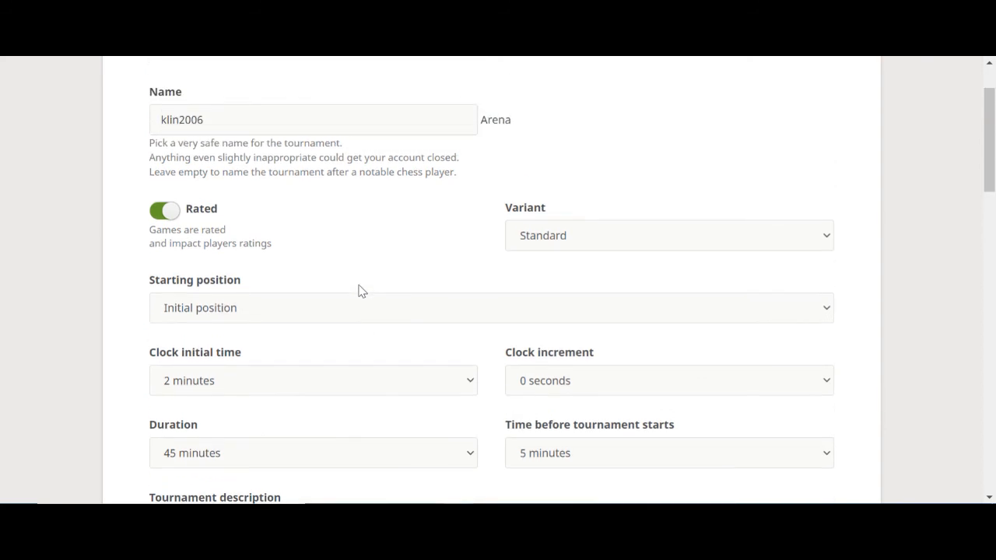
{"action": "scroll", "coordinate": [361, 291], "scroll_direction": "down", "scroll_amount": 6}
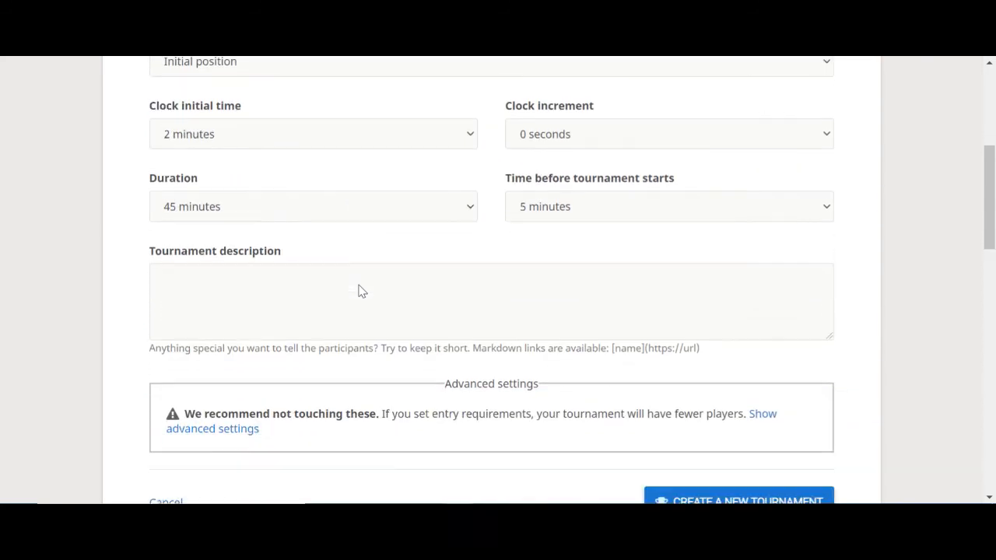
{"action": "scroll", "coordinate": [233, 116], "scroll_direction": "up", "scroll_amount": 5}
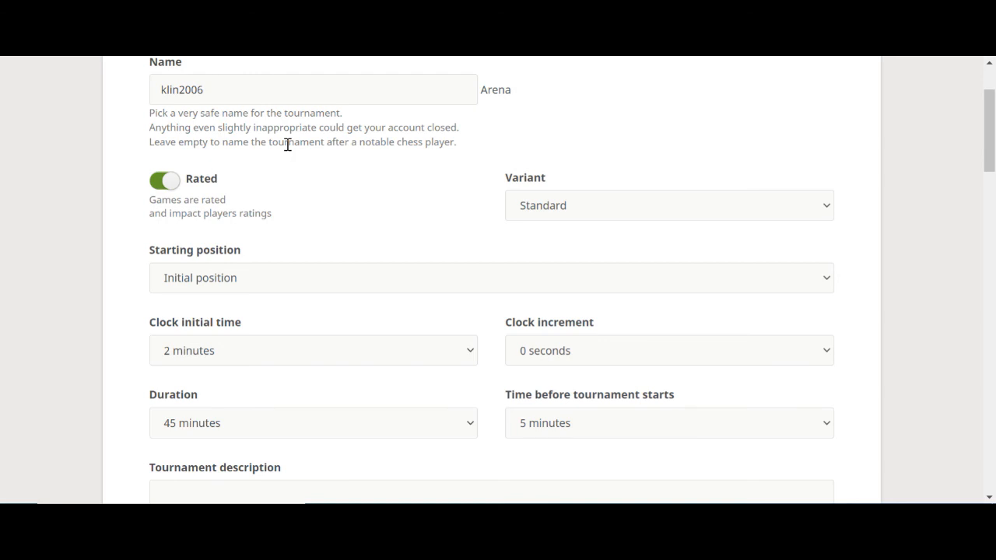
{"action": "scroll", "coordinate": [287, 145], "scroll_direction": "up", "scroll_amount": 2}
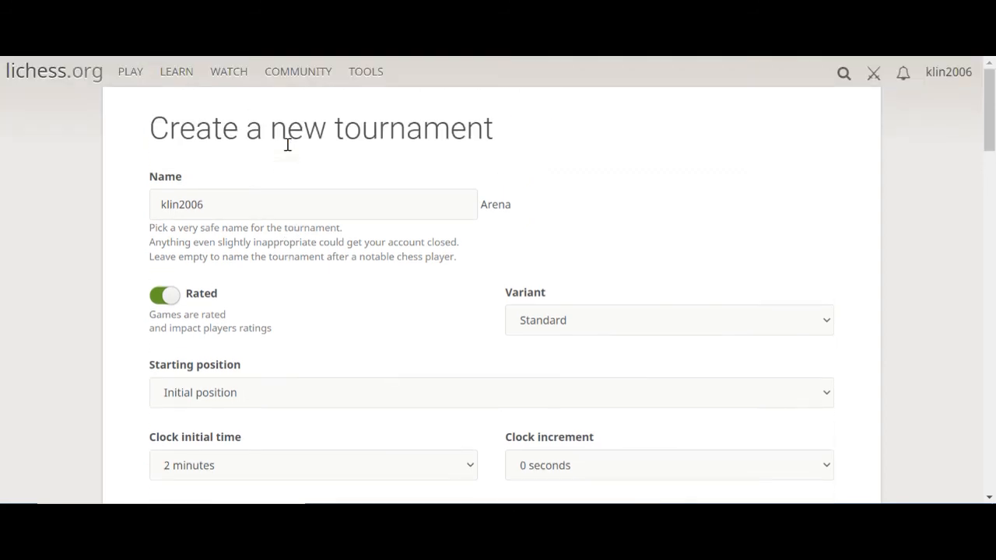